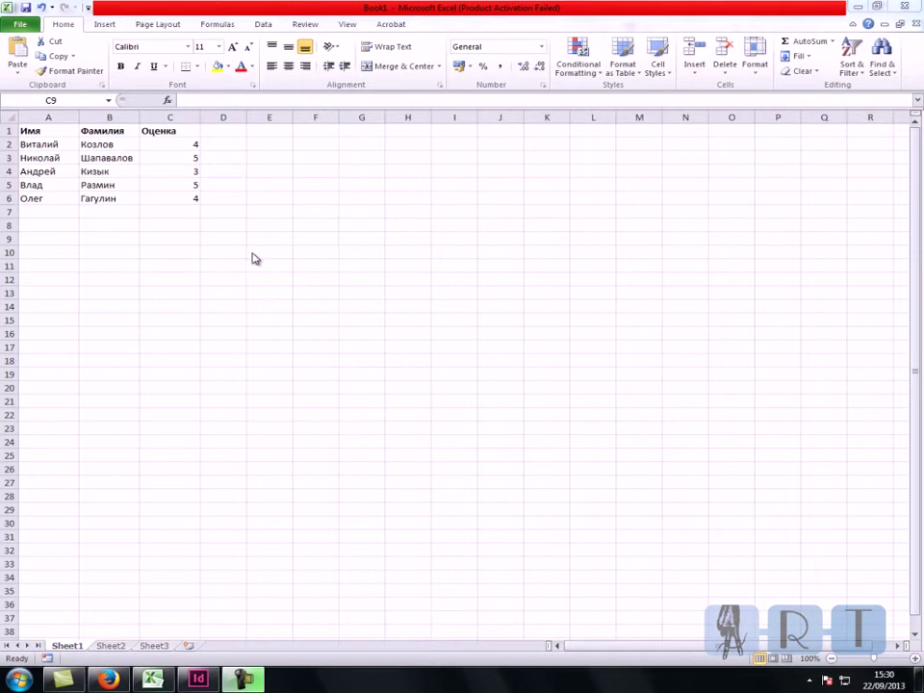
{"action": "left_click", "coordinate": [198, 680]}
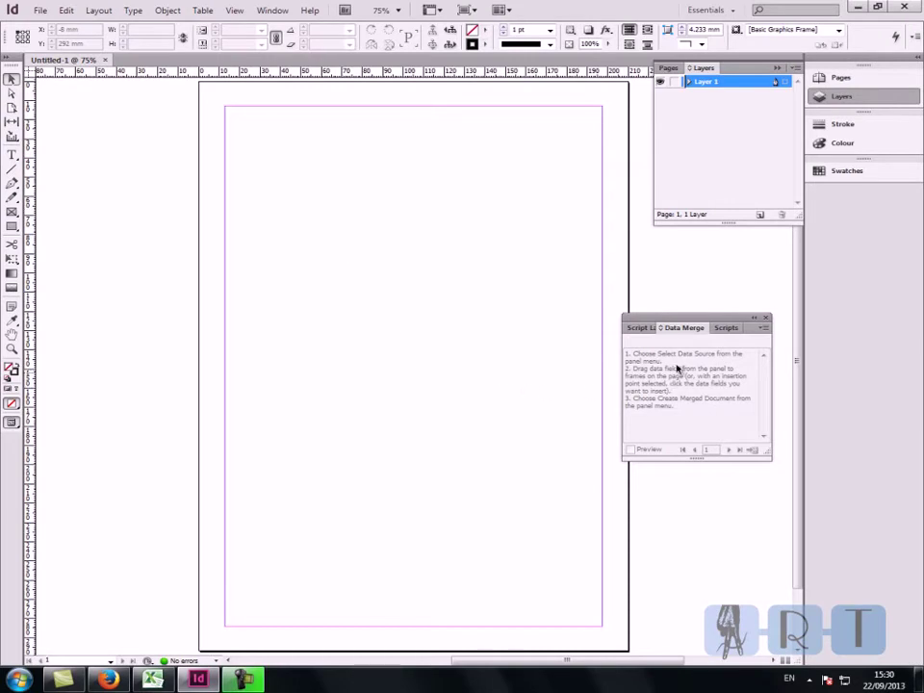
{"action": "left_click", "coordinate": [152, 680]}
{"action": "left_click", "coordinate": [237, 240]}
Step: Centre the header cells Имя, Фамилия and Оценка in row 1
{"action": "left_click_drag", "start_coordinate": [42, 132], "coordinate": [165, 131]}
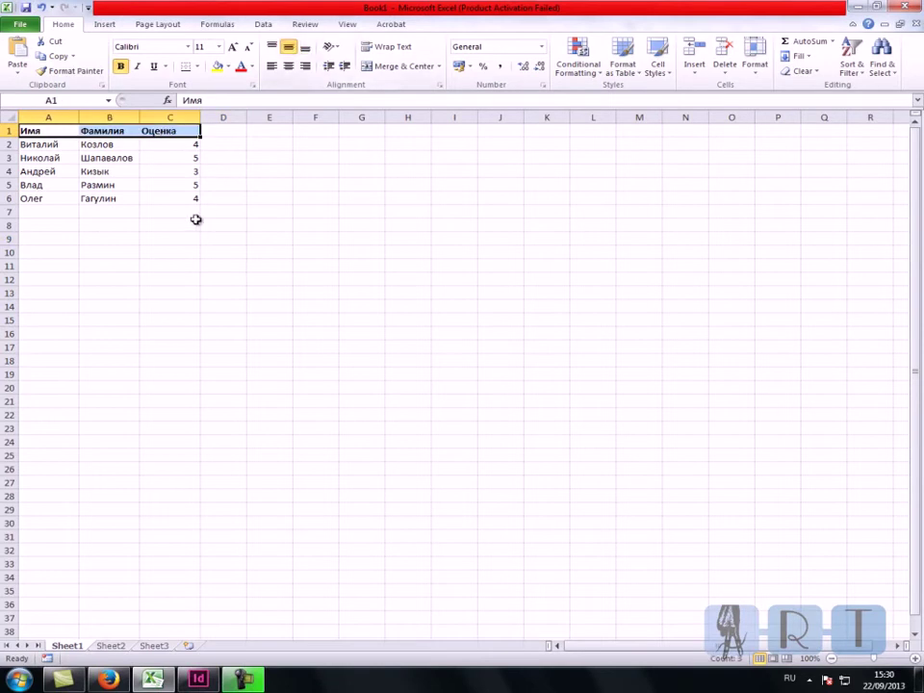
{"action": "left_click", "coordinate": [288, 65]}
{"action": "left_click", "coordinate": [109, 212]}
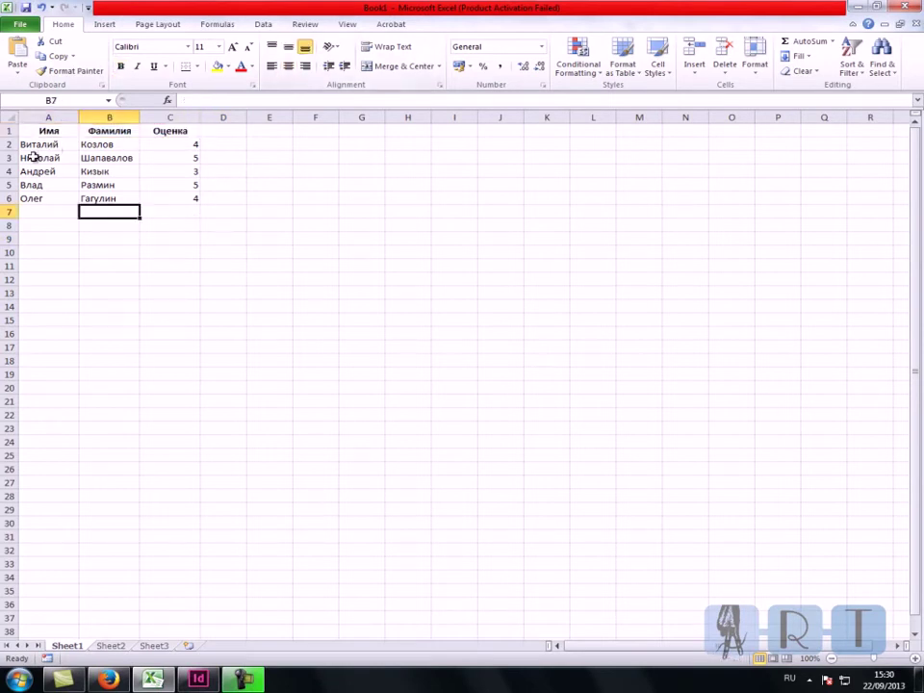
{"action": "left_click", "coordinate": [31, 145]}
{"action": "left_click", "coordinate": [191, 198], "text": "shift"}
{"action": "left_click", "coordinate": [39, 239]}
{"action": "left_click_drag", "start_coordinate": [32, 145], "coordinate": [31, 197]}
{"action": "left_click_drag", "start_coordinate": [119, 144], "coordinate": [107, 198]}
{"action": "left_click_drag", "start_coordinate": [168, 145], "coordinate": [171, 196]}
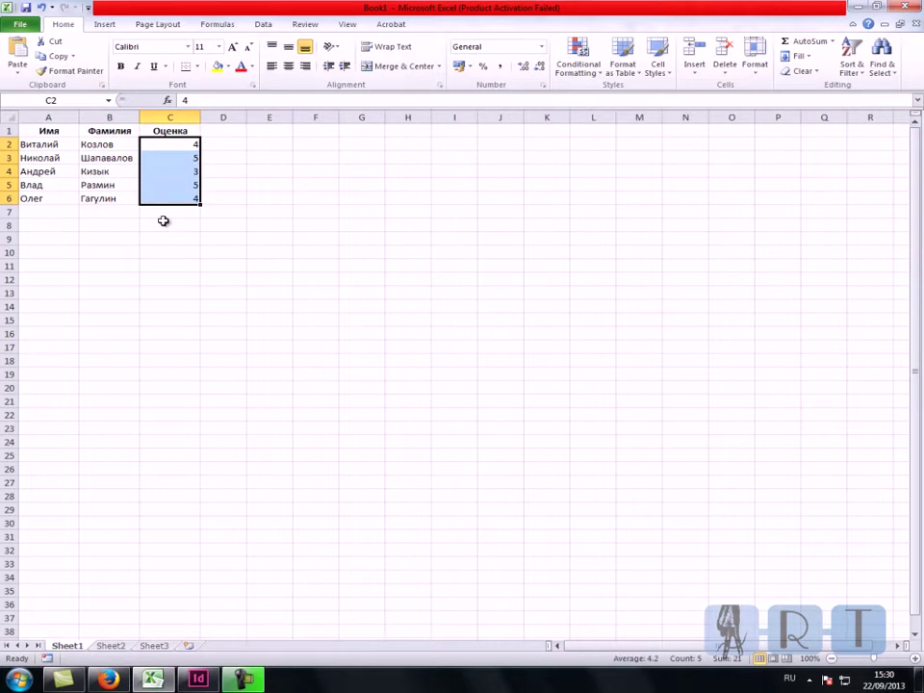
{"action": "left_click", "coordinate": [109, 239]}
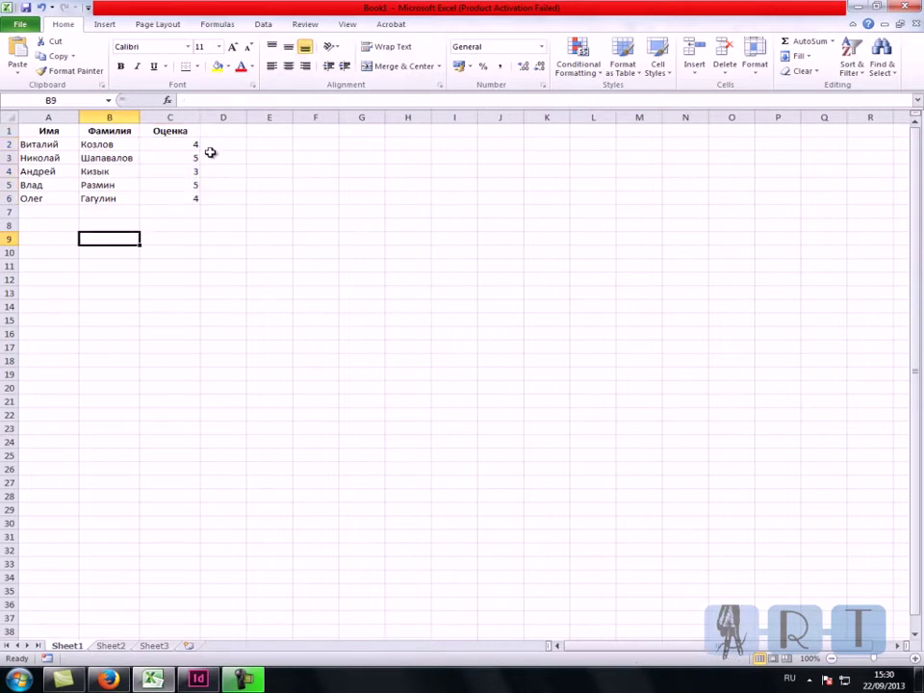
Step: Centre the grades in cells C2:C6 horizontally
{"action": "left_click", "coordinate": [183, 146]}
{"action": "left_click", "coordinate": [171, 197], "text": "shift"}
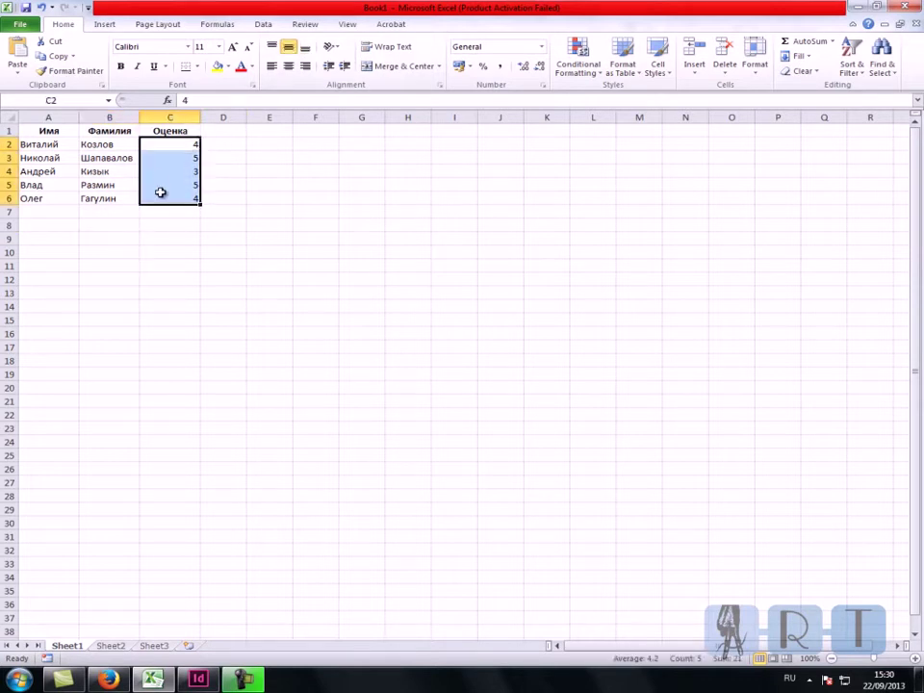
{"action": "left_click", "coordinate": [288, 65]}
{"action": "left_click", "coordinate": [179, 169]}
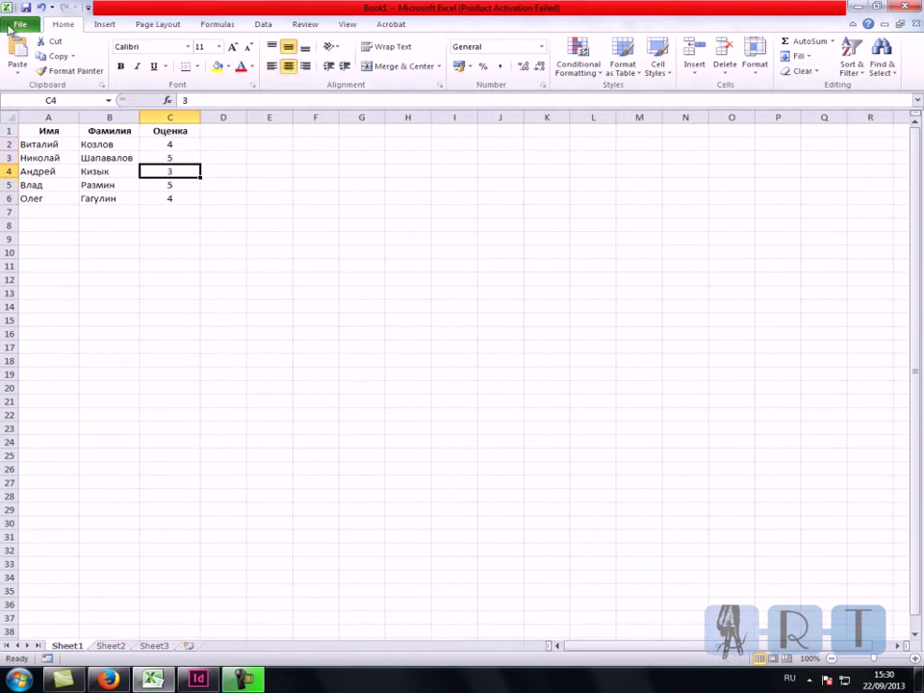
{"action": "left_click", "coordinate": [76, 184]}
{"action": "left_click", "coordinate": [75, 144]}
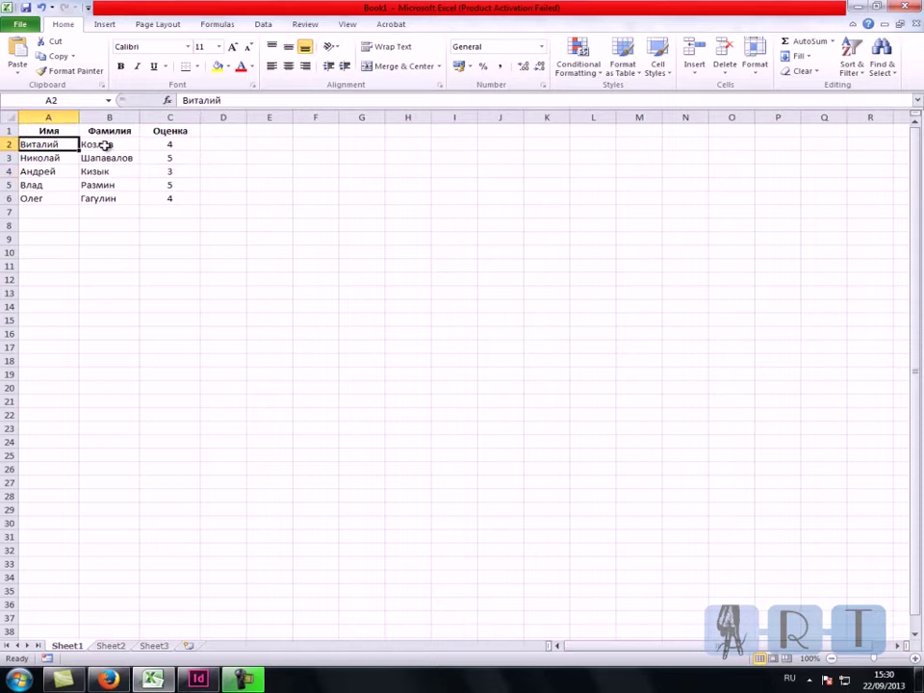
{"action": "left_click", "coordinate": [180, 195]}
{"action": "left_click", "coordinate": [39, 146]}
Step: Save the workbook to the Desktop as Book1.xlsx
{"action": "left_click", "coordinate": [17, 20]}
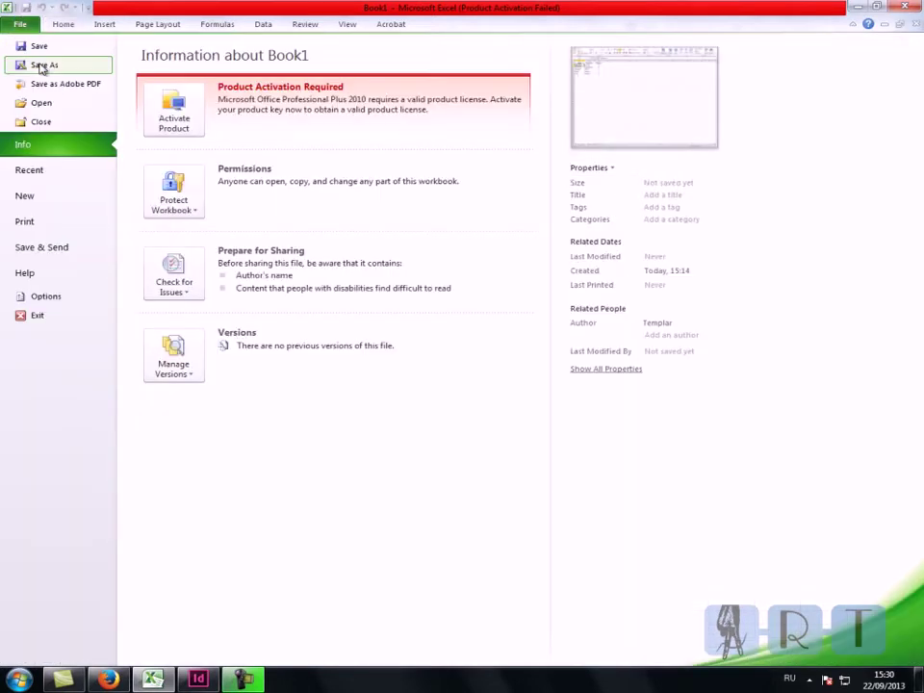
{"action": "left_click", "coordinate": [59, 47]}
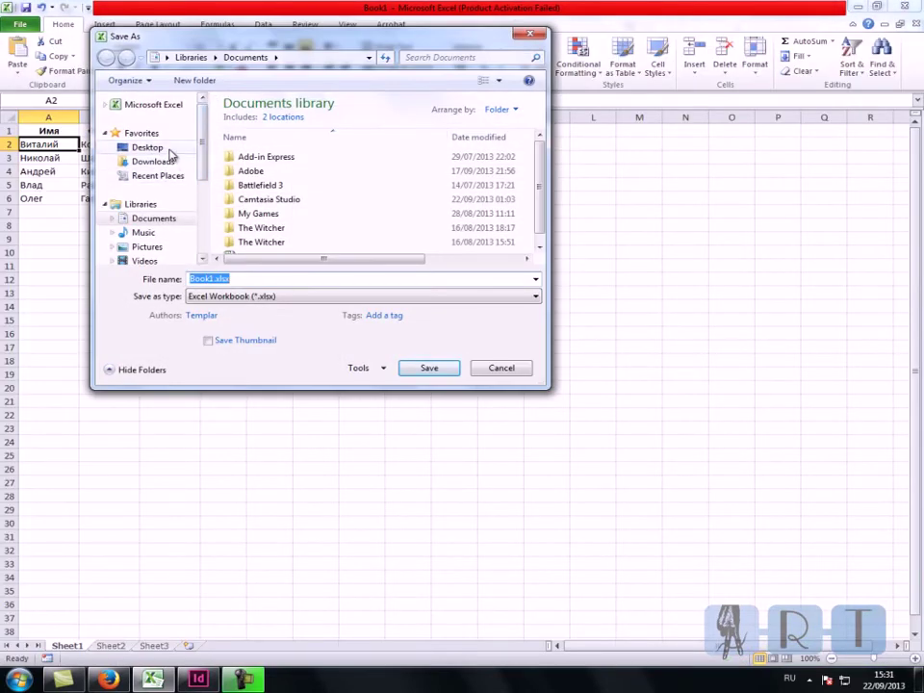
{"action": "left_click", "coordinate": [169, 152]}
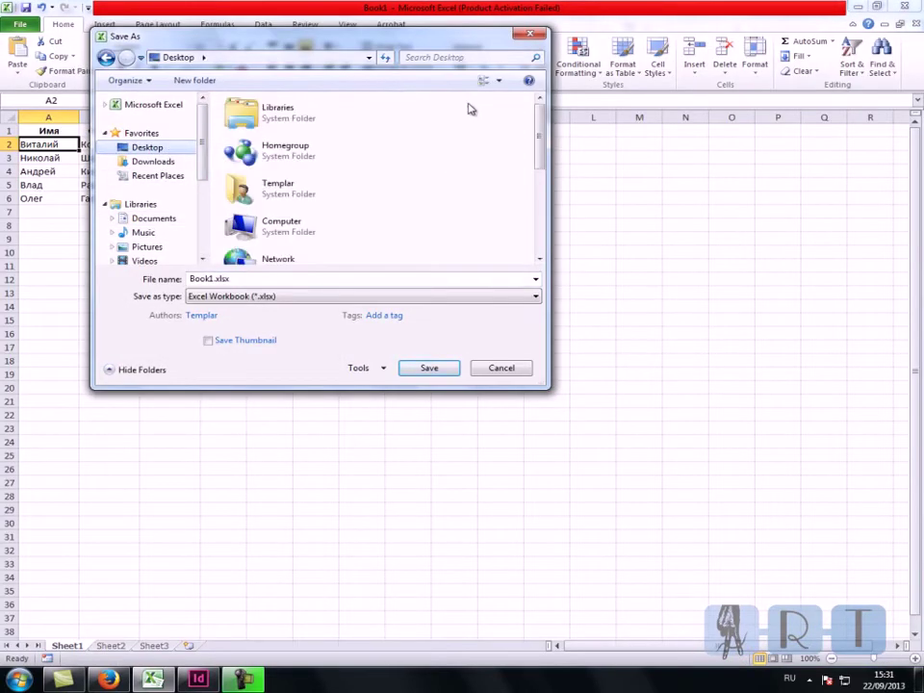
{"action": "left_click", "coordinate": [421, 370]}
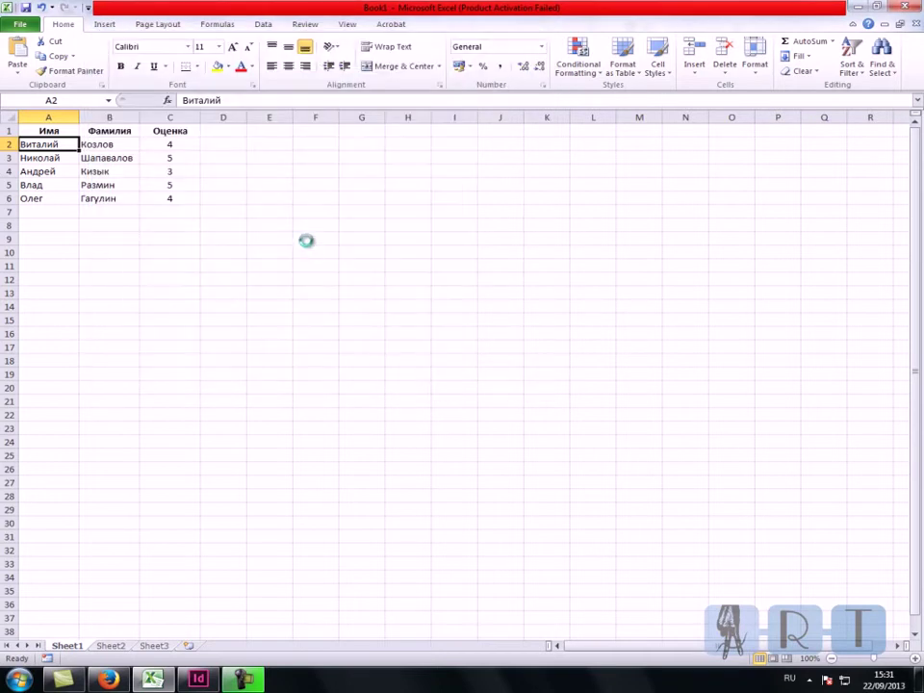
Step: Save a copy of the sheet to the Desktop as Book1.txt in Unicode Text format, accepting the format prompts and cancelling any further save
{"action": "left_click", "coordinate": [24, 25]}
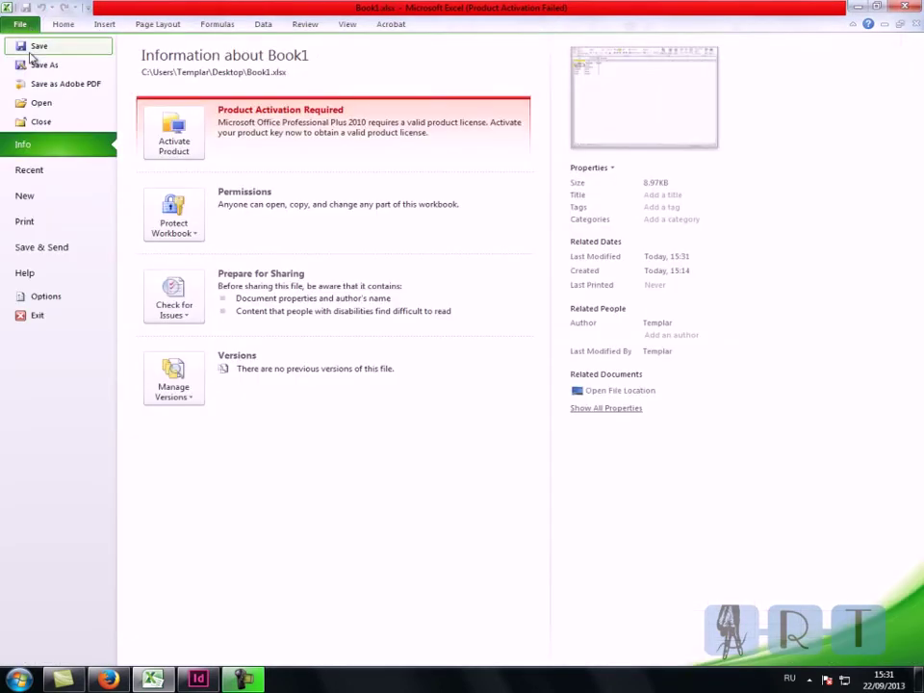
{"action": "left_click", "coordinate": [24, 65]}
{"action": "left_click", "coordinate": [285, 297]}
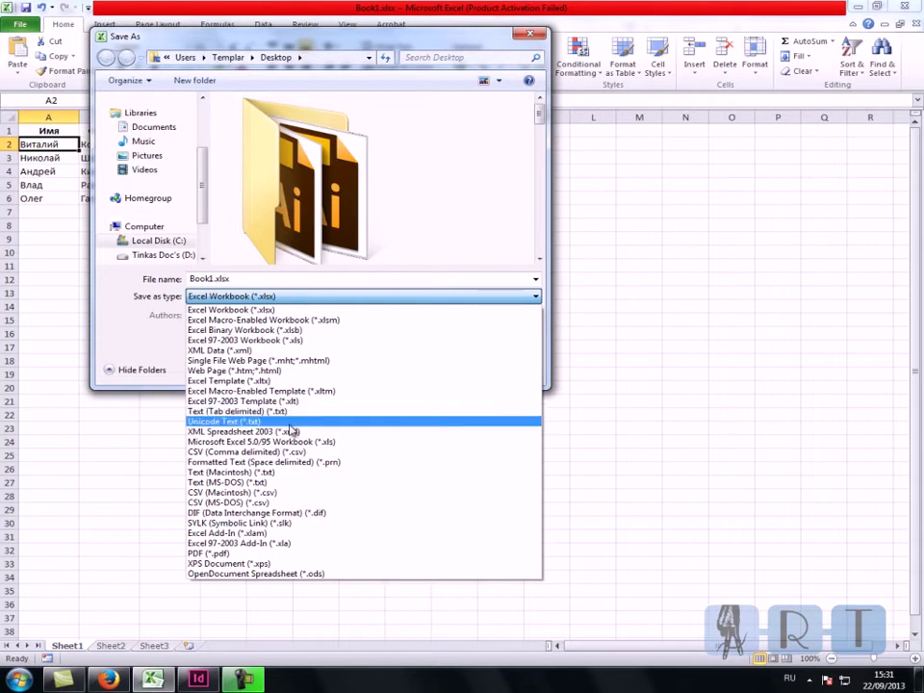
{"action": "left_click", "coordinate": [289, 423]}
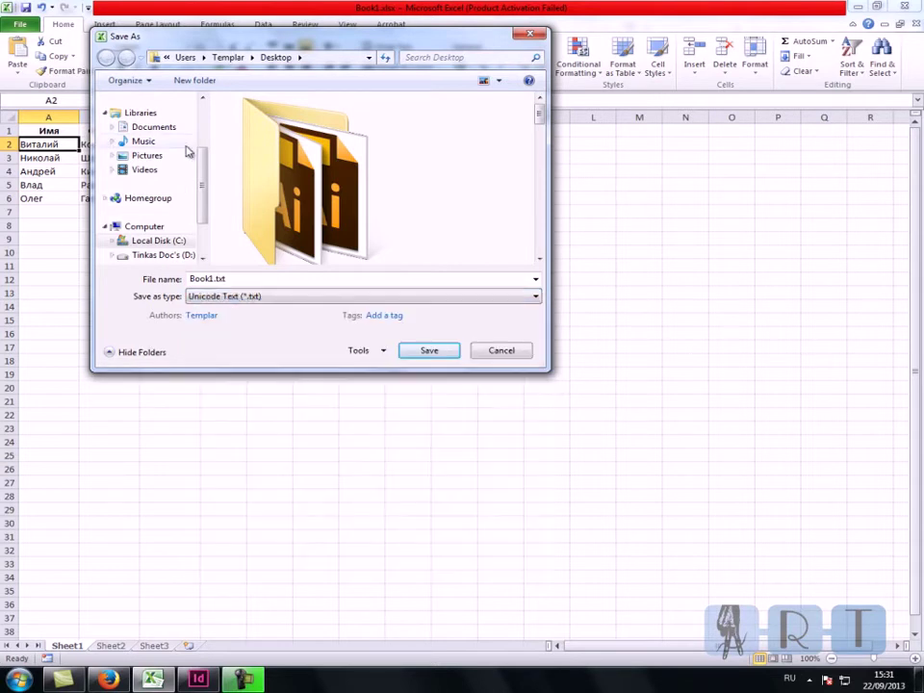
{"action": "scroll", "coordinate": [198, 128], "scroll_direction": "up", "scroll_amount": 3}
{"action": "left_click", "coordinate": [147, 147]}
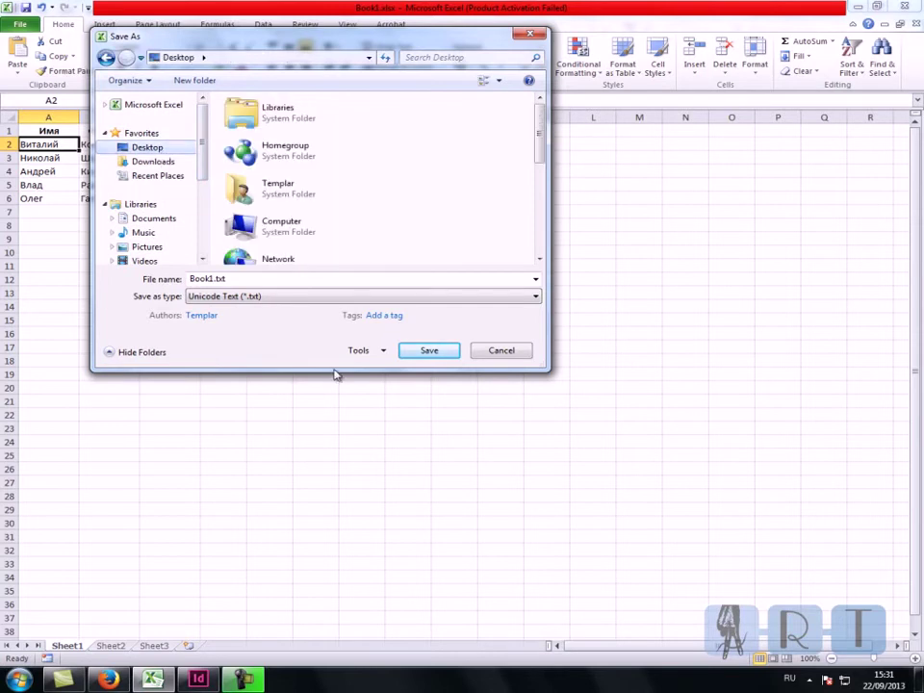
{"action": "left_click", "coordinate": [429, 350]}
{"action": "left_click", "coordinate": [439, 380]}
{"action": "left_click", "coordinate": [461, 386]}
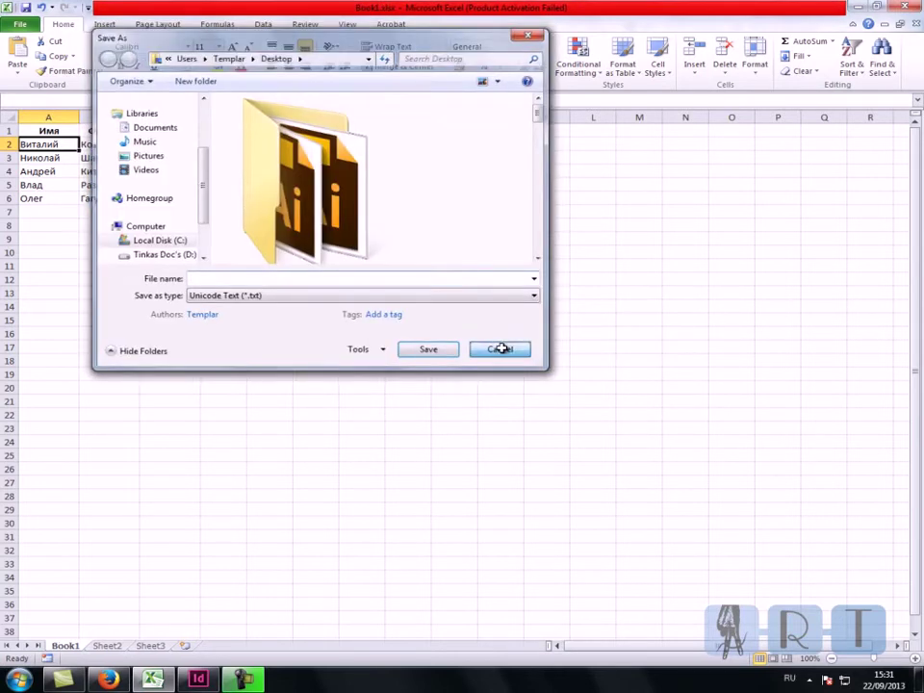
{"action": "left_click", "coordinate": [500, 347]}
{"action": "left_click", "coordinate": [482, 352]}
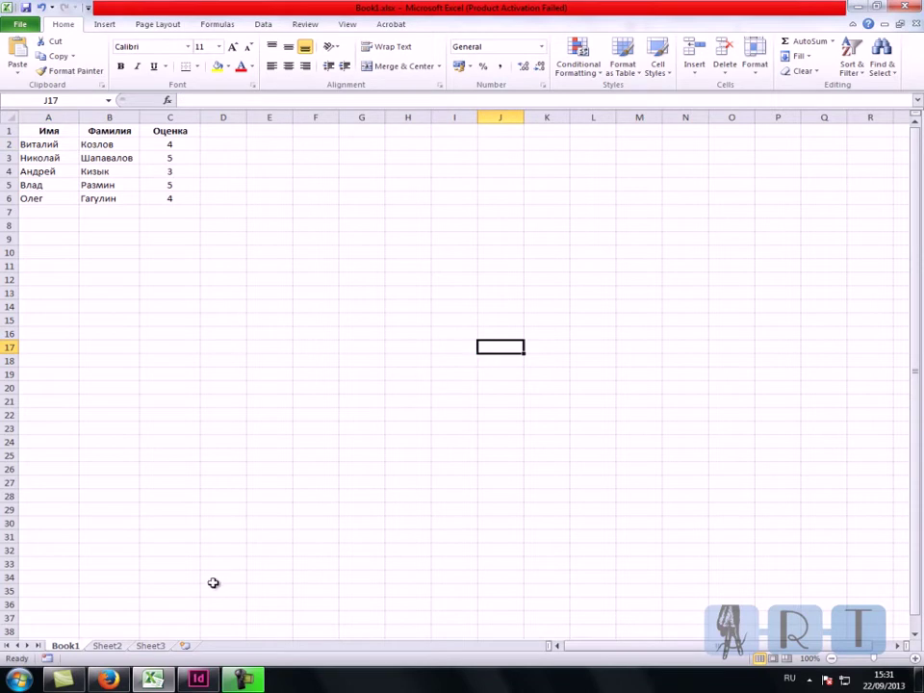
Step: Switch to InDesign and close the Excel window
{"action": "left_click", "coordinate": [196, 683]}
{"action": "right_click", "coordinate": [153, 680]}
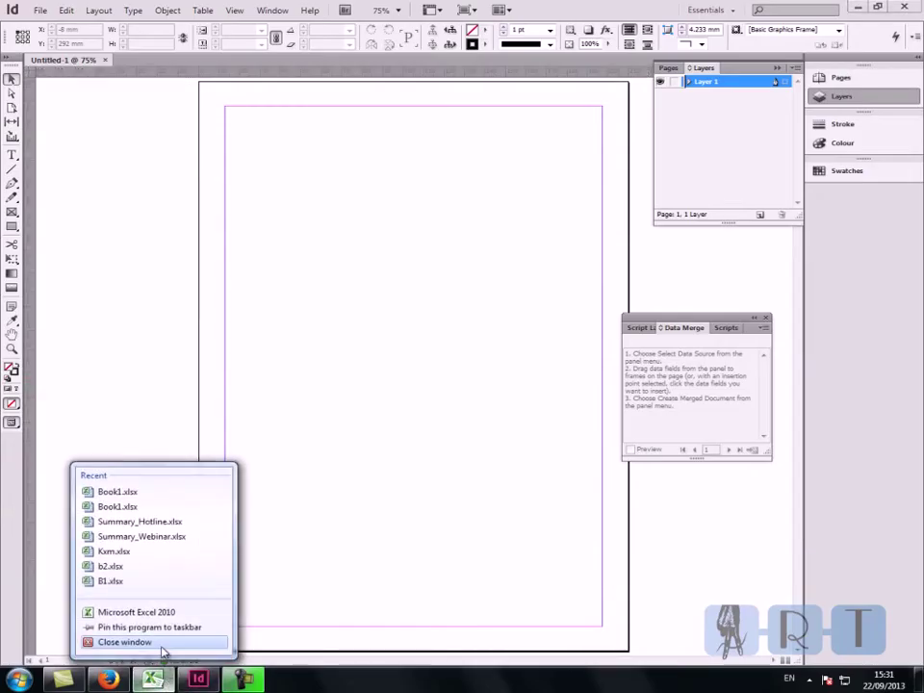
{"action": "left_click", "coordinate": [163, 650]}
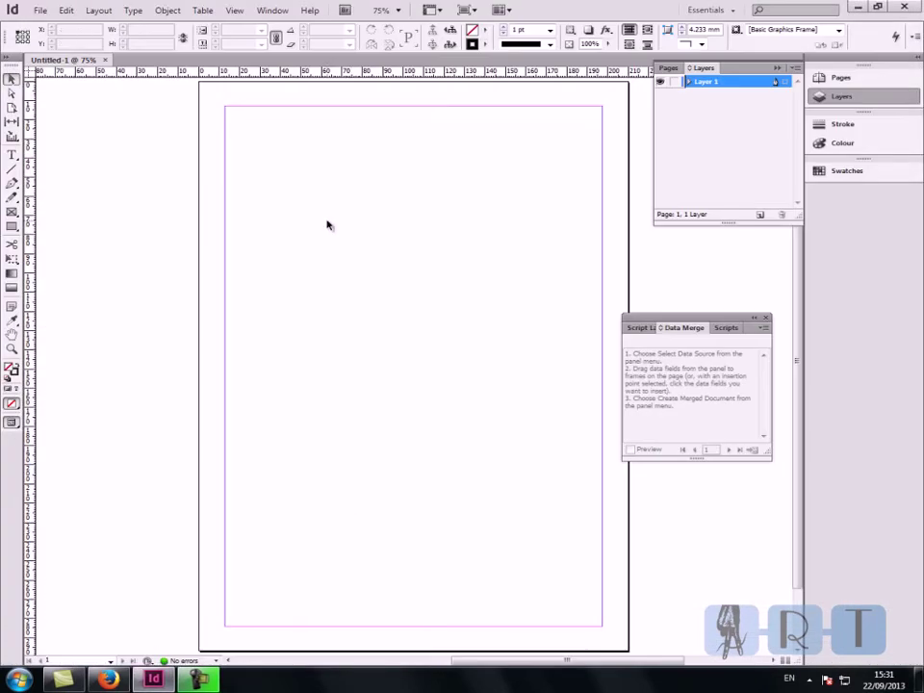
Step: Check that the Data Merge utility is enabled and move its floating panel closer beneath the Layers panel
{"action": "mouse_move", "coordinate": [718, 319]}
{"action": "left_mouse_down"}
{"action": "mouse_move", "coordinate": [724, 312]}
{"action": "mouse_move", "coordinate": [712, 325]}
{"action": "left_mouse_up"}
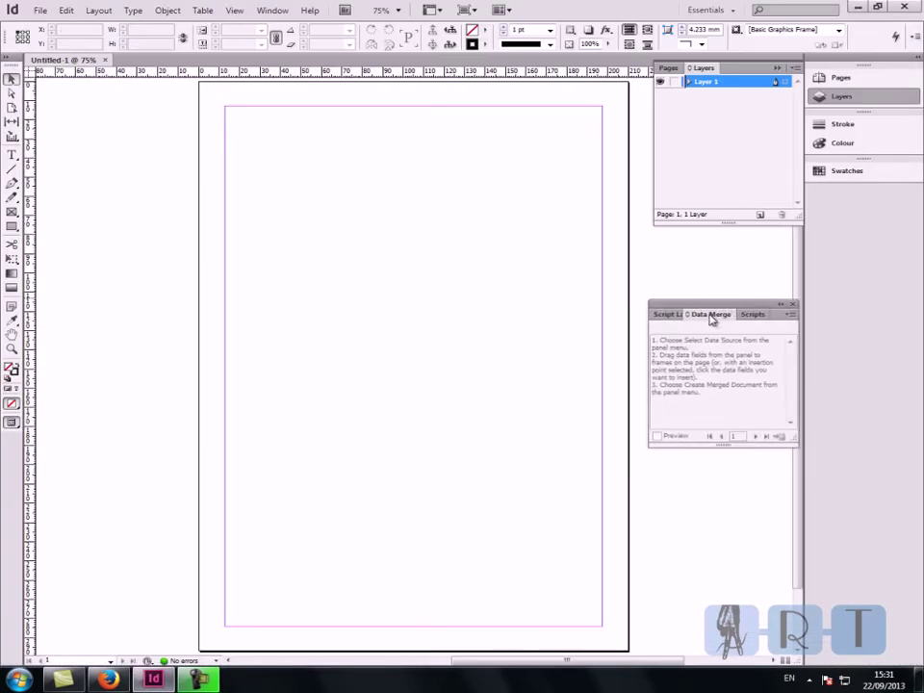
{"action": "left_click", "coordinate": [271, 12]}
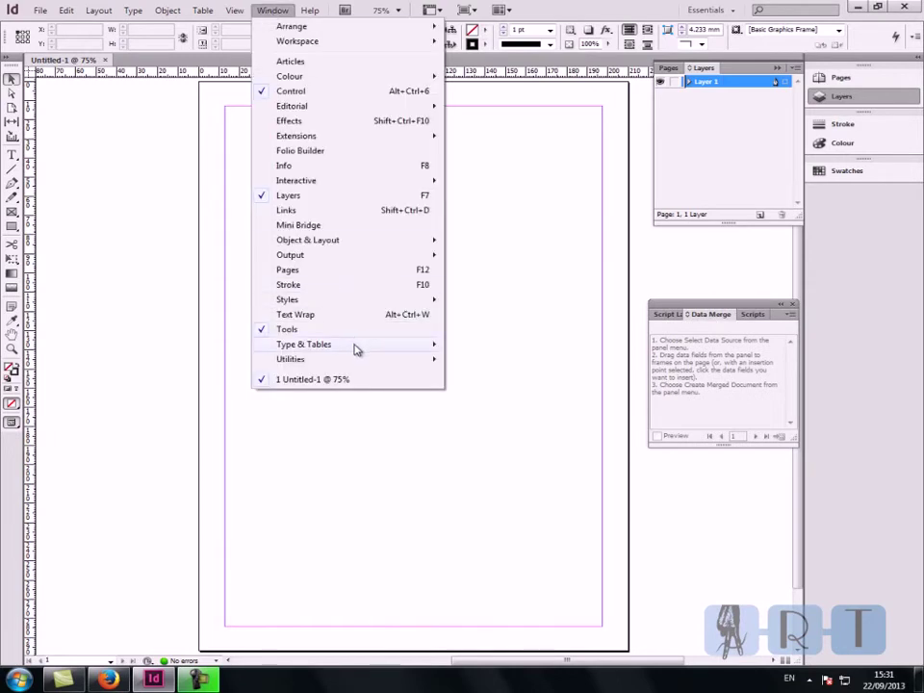
{"action": "mouse_move", "coordinate": [357, 349]}
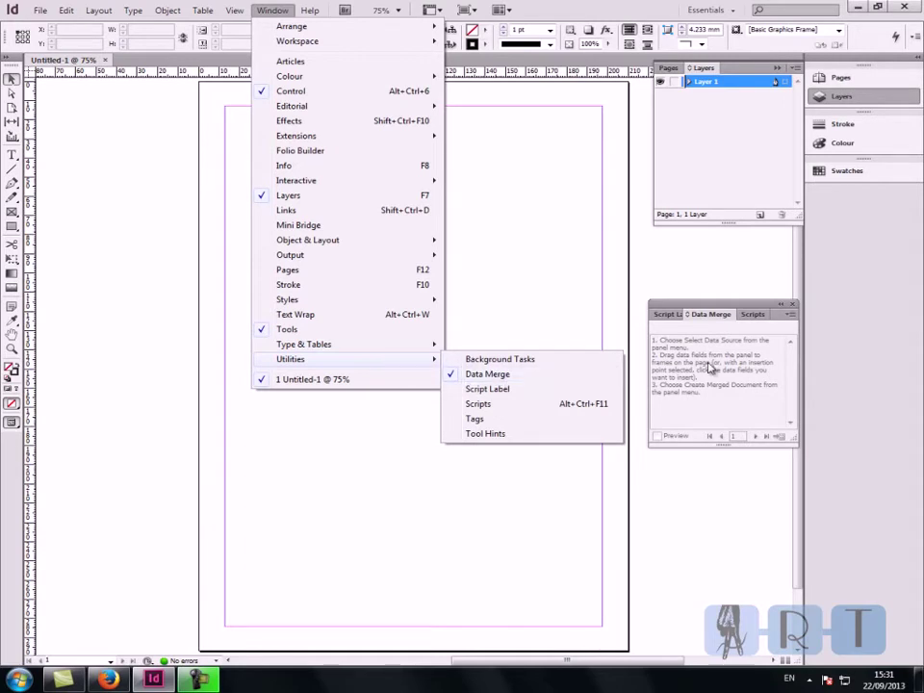
{"action": "left_click", "coordinate": [691, 345]}
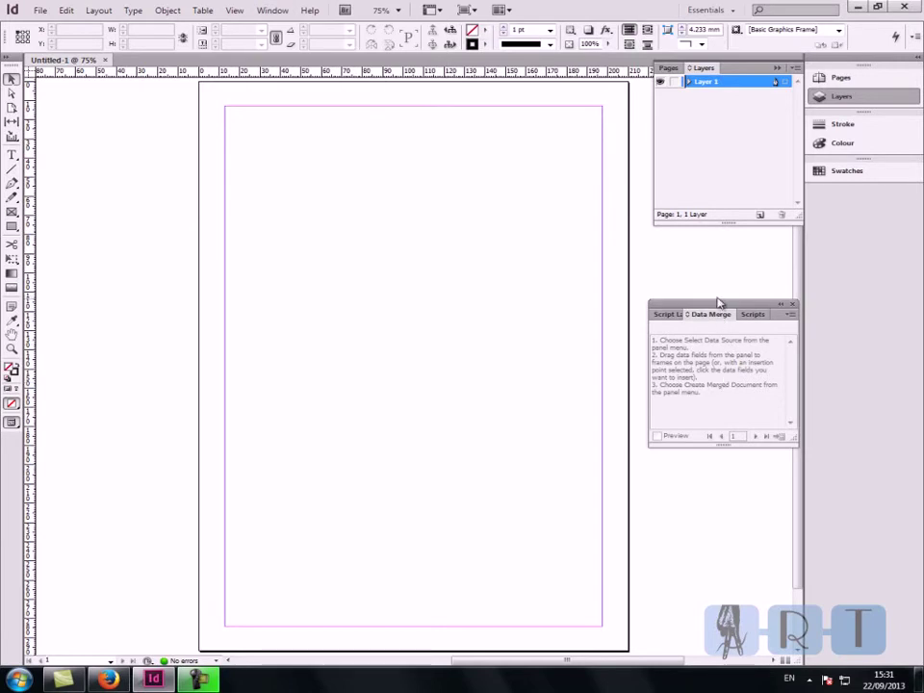
{"action": "left_click_drag", "start_coordinate": [717, 302], "coordinate": [710, 286]}
Step: Select Book1.txt from the Desktop as the data source for the data merge
{"action": "left_click", "coordinate": [779, 301]}
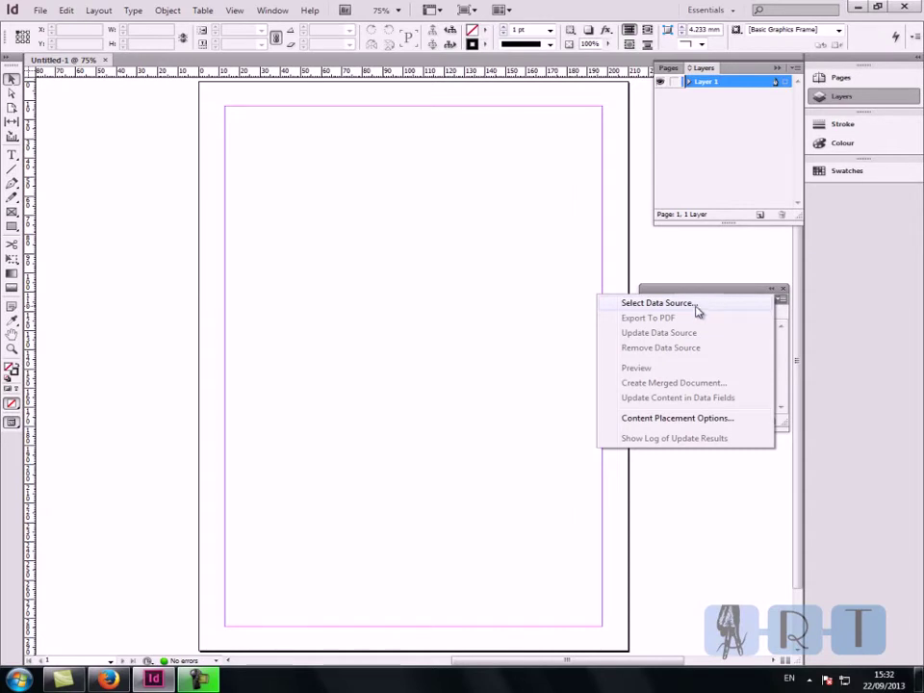
{"action": "left_click", "coordinate": [697, 311]}
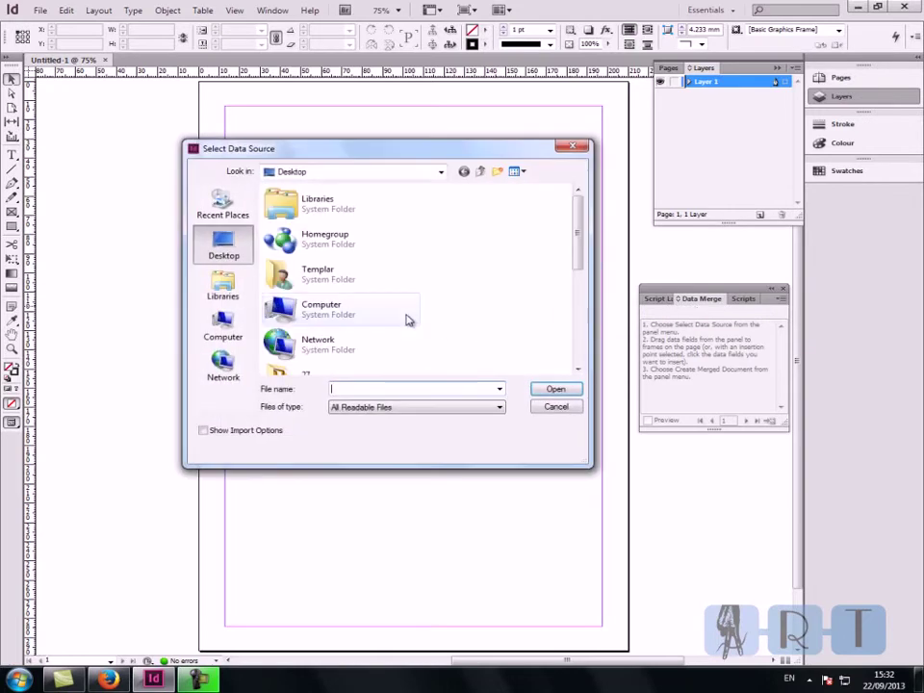
{"action": "scroll", "coordinate": [349, 332], "scroll_direction": "down", "scroll_amount": 1}
{"action": "type", "text": "b"}
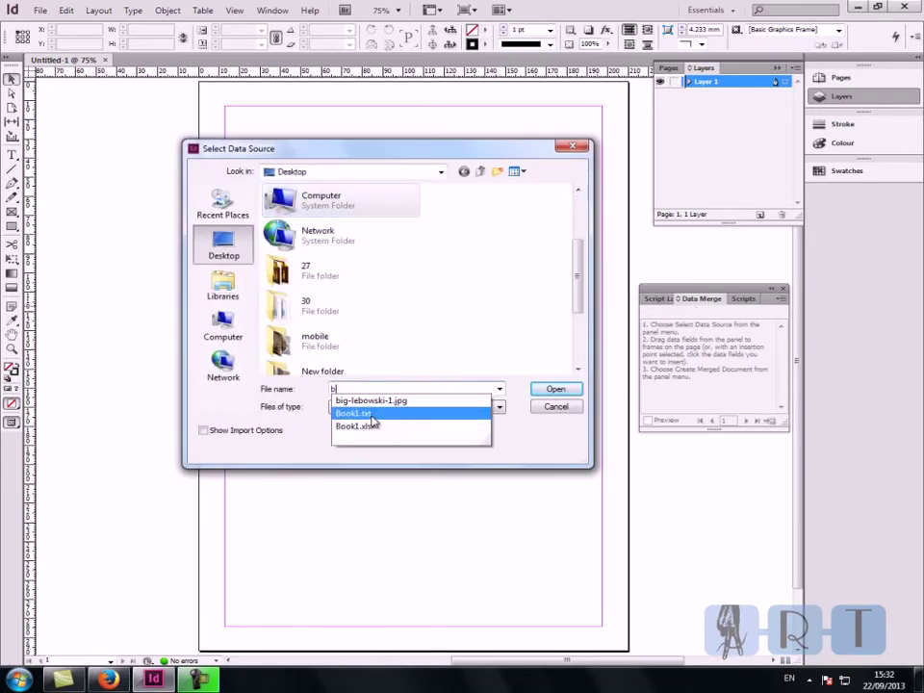
{"action": "left_click", "coordinate": [373, 416]}
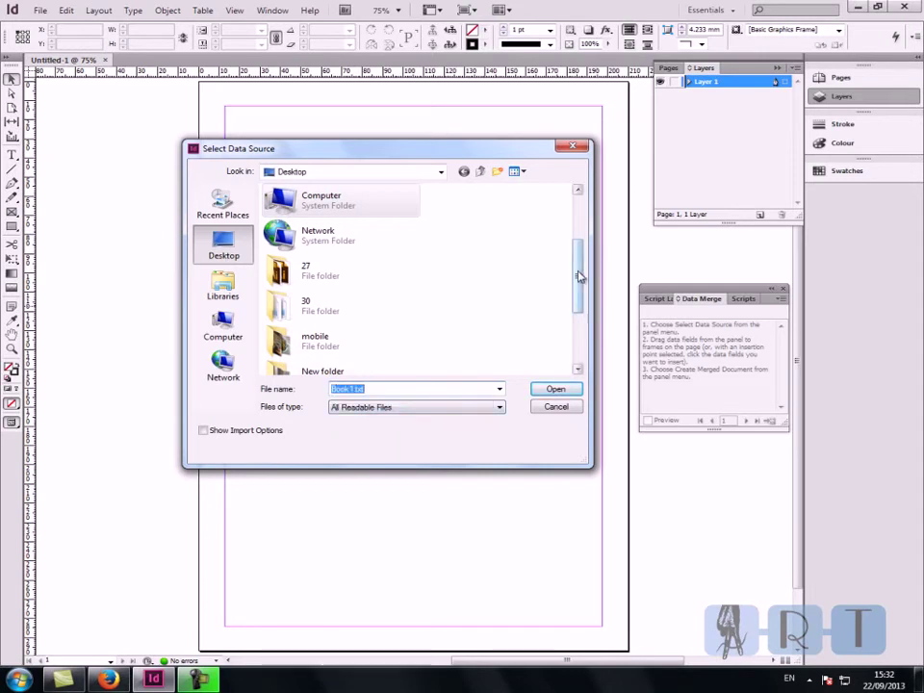
{"action": "left_click_drag", "start_coordinate": [580, 275], "coordinate": [580, 309]}
{"action": "left_click", "coordinate": [344, 298]}
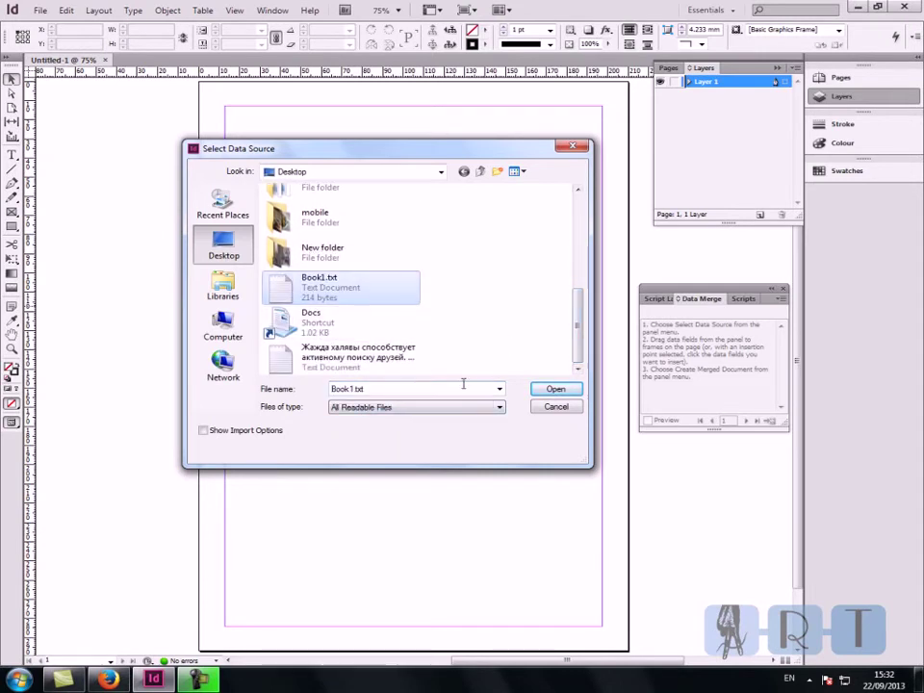
{"action": "left_click", "coordinate": [555, 388]}
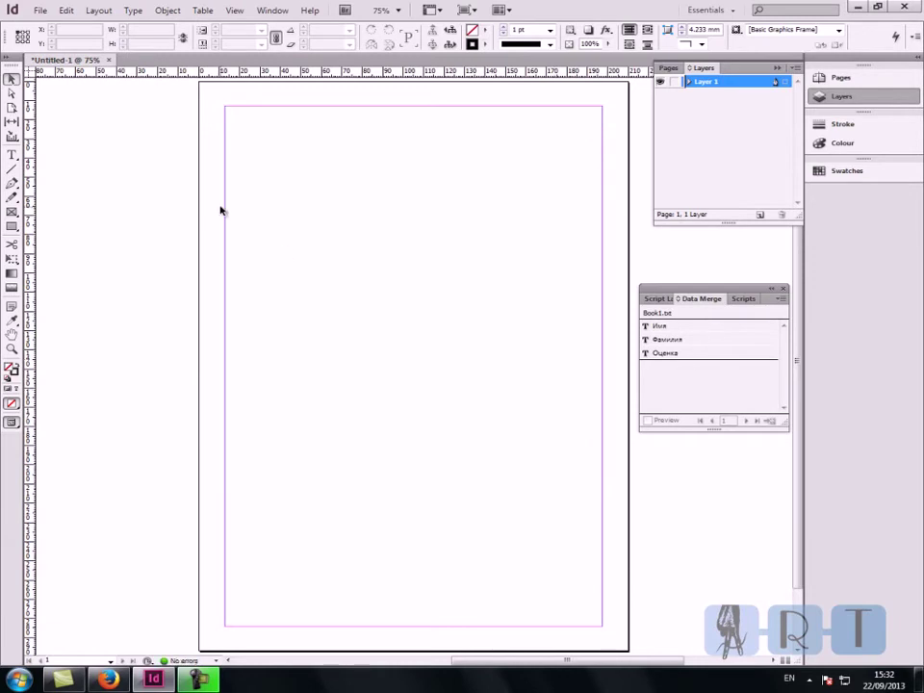
Step: Draw a text frame across the page between the side margins, about 185 mm wide and 17.5 mm high, in the upper half
{"action": "scroll", "coordinate": [246, 213], "scroll_direction": "down", "scroll_amount": 1}
{"action": "scroll", "coordinate": [247, 214], "scroll_direction": "up", "scroll_amount": 1}
{"action": "left_click_drag", "start_coordinate": [334, 244], "coordinate": [301, 230]}
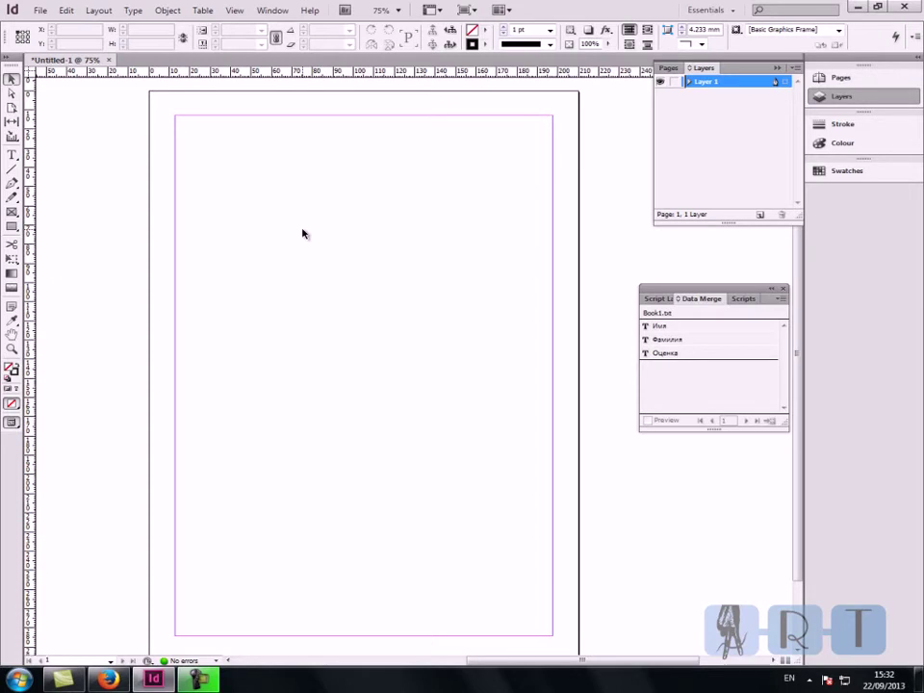
{"action": "key", "text": "t"}
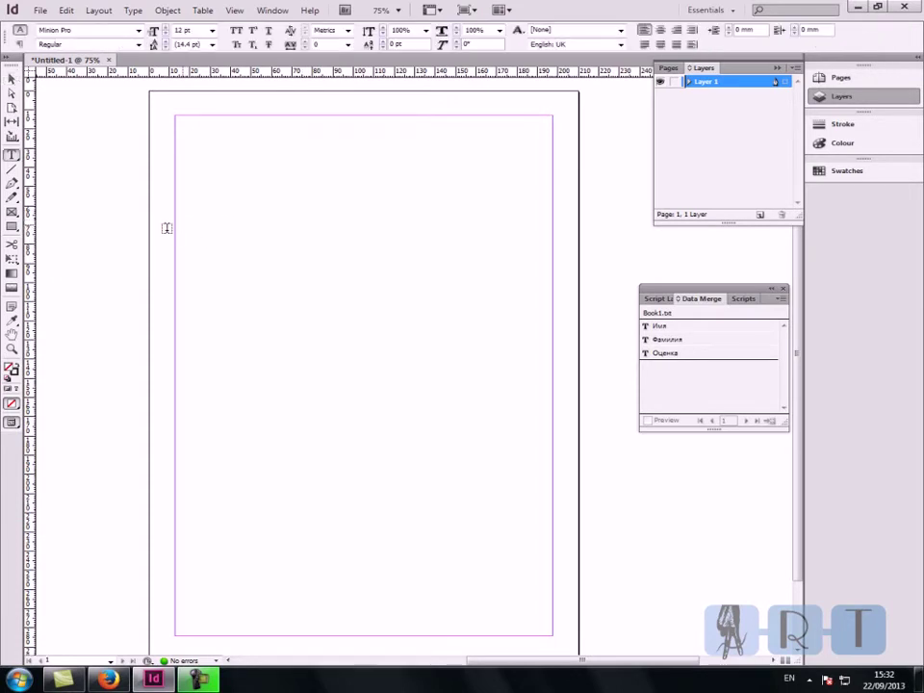
{"action": "left_click_drag", "start_coordinate": [174, 226], "coordinate": [552, 261]}
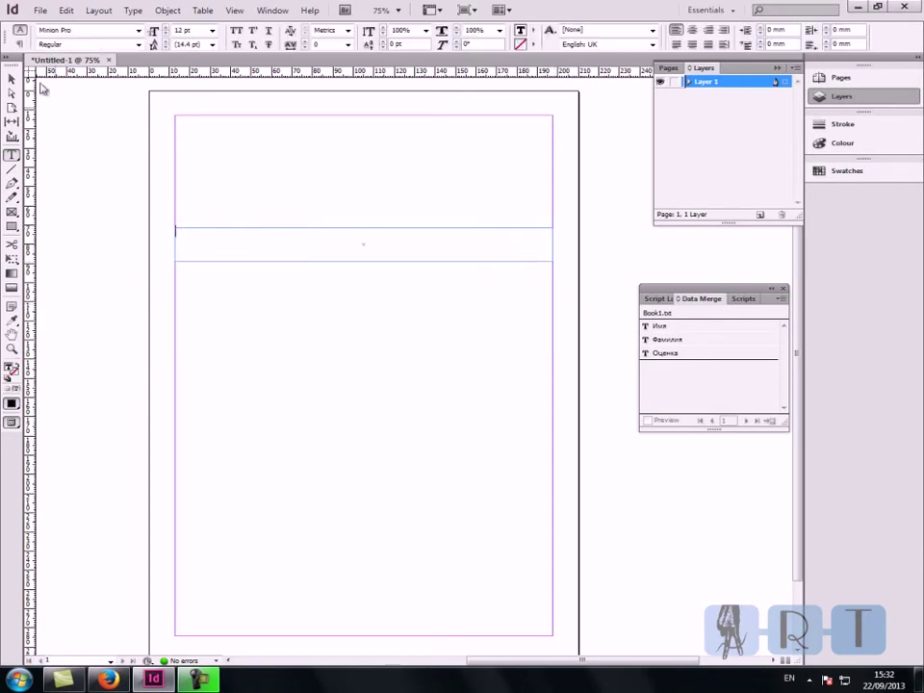
{"action": "key", "text": "Escape"}
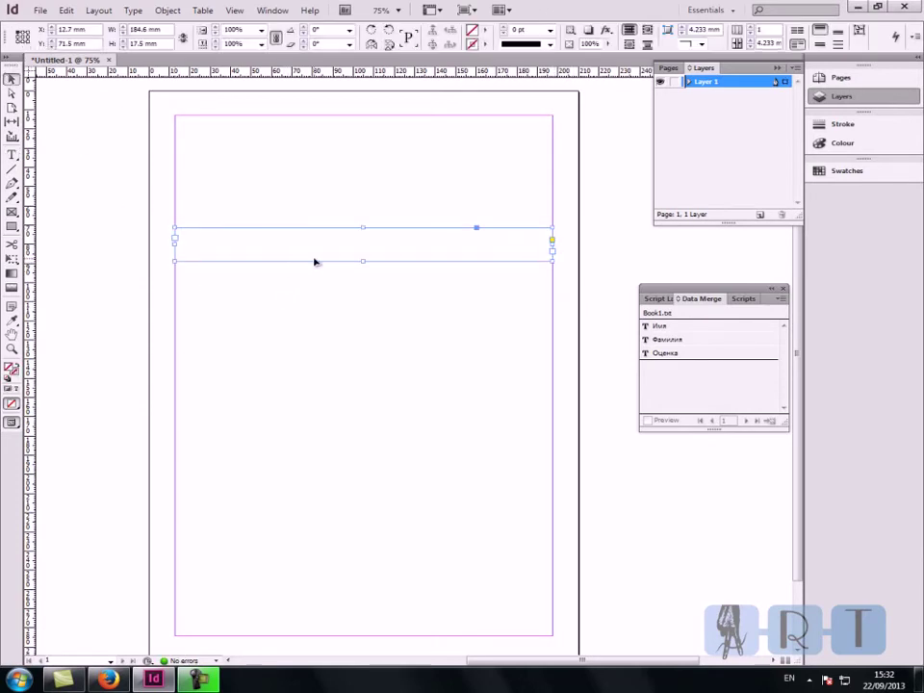
Step: Duplicate the text frame twice, space the two copies below the original between the margins, and select the original frame
{"action": "left_click_drag", "start_coordinate": [313, 252], "coordinate": [347, 453]}
{"action": "left_click_drag", "start_coordinate": [336, 370], "coordinate": [283, 323]}
{"action": "left_click_drag", "start_coordinate": [359, 442], "coordinate": [347, 396]}
{"action": "left_click_drag", "start_coordinate": [341, 330], "coordinate": [343, 318]}
{"action": "left_click", "coordinate": [364, 334]}
{"action": "left_click", "coordinate": [372, 251]}
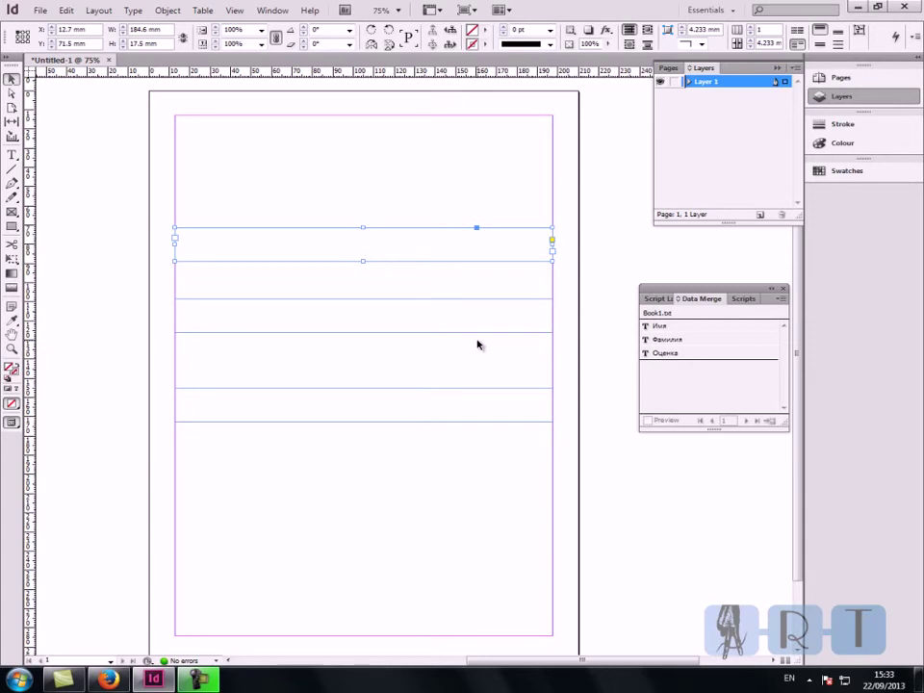
Step: Insert the Имя, Фамилия and Оценка data fields into the first, second and third text frames respectively
{"action": "left_click", "coordinate": [672, 333]}
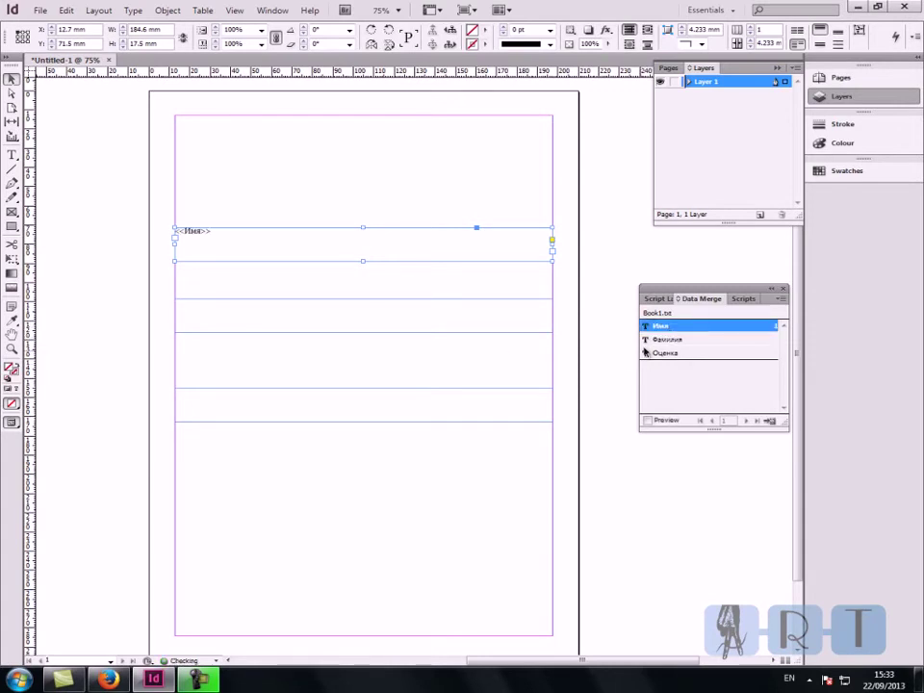
{"action": "left_click", "coordinate": [415, 321]}
{"action": "left_click", "coordinate": [665, 339]}
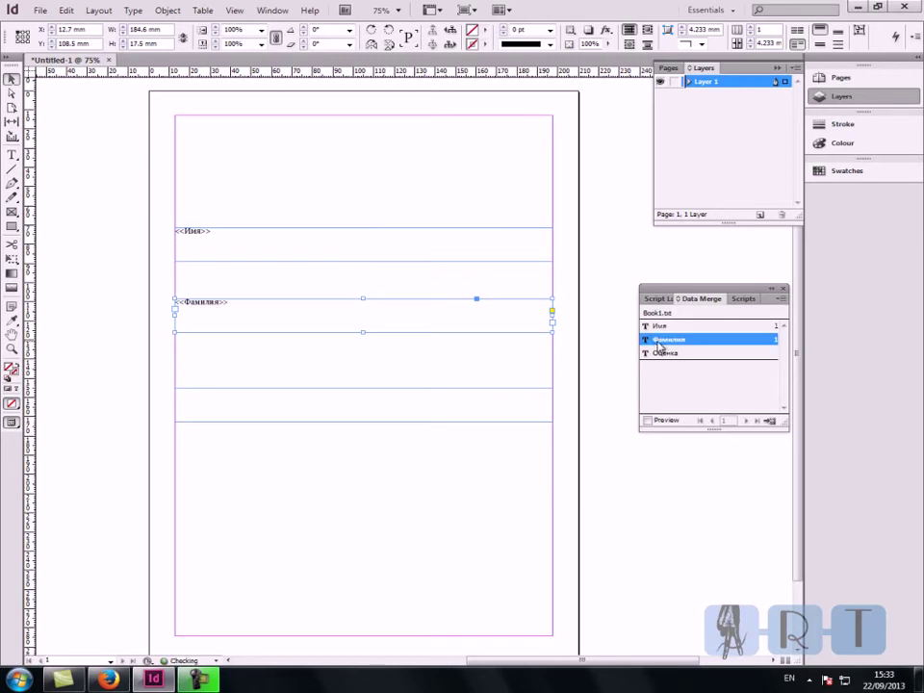
{"action": "left_click", "coordinate": [528, 395]}
{"action": "left_click", "coordinate": [683, 354]}
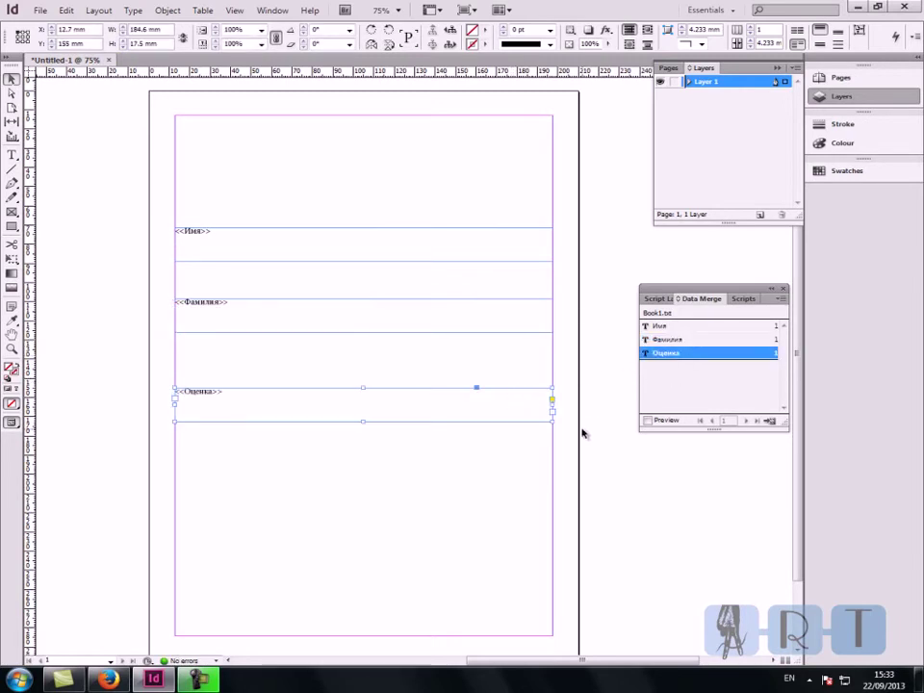
{"action": "left_click", "coordinate": [583, 433]}
Step: Preview the merged data on the page, step forward through the records and return to the first one
{"action": "left_click", "coordinate": [649, 421]}
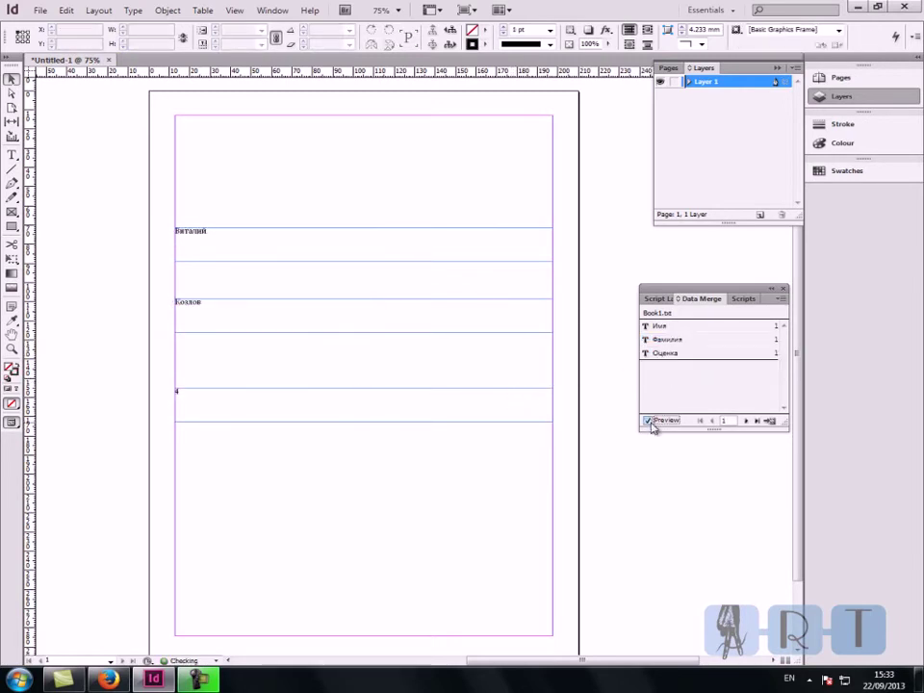
{"action": "left_click", "coordinate": [748, 421]}
{"action": "left_click", "coordinate": [748, 421]}
{"action": "left_click", "coordinate": [748, 422]}
{"action": "left_click", "coordinate": [748, 421]}
{"action": "left_click", "coordinate": [700, 421]}
{"action": "left_click", "coordinate": [359, 247]}
{"action": "left_click", "coordinate": [366, 318], "text": "shift"}
{"action": "left_click", "coordinate": [366, 419], "text": "shift"}
{"action": "left_click", "coordinate": [366, 381]}
{"action": "left_click", "coordinate": [370, 402]}
{"action": "left_click", "coordinate": [371, 318], "text": "shift"}
{"action": "left_click", "coordinate": [395, 191]}
Step: Turn off the data preview and colour the Имя placeholder text blue with the C=100 M=90 Y=10 K=0 swatch
{"action": "triple_click", "coordinate": [345, 252]}
{"action": "left_click", "coordinate": [662, 326]}
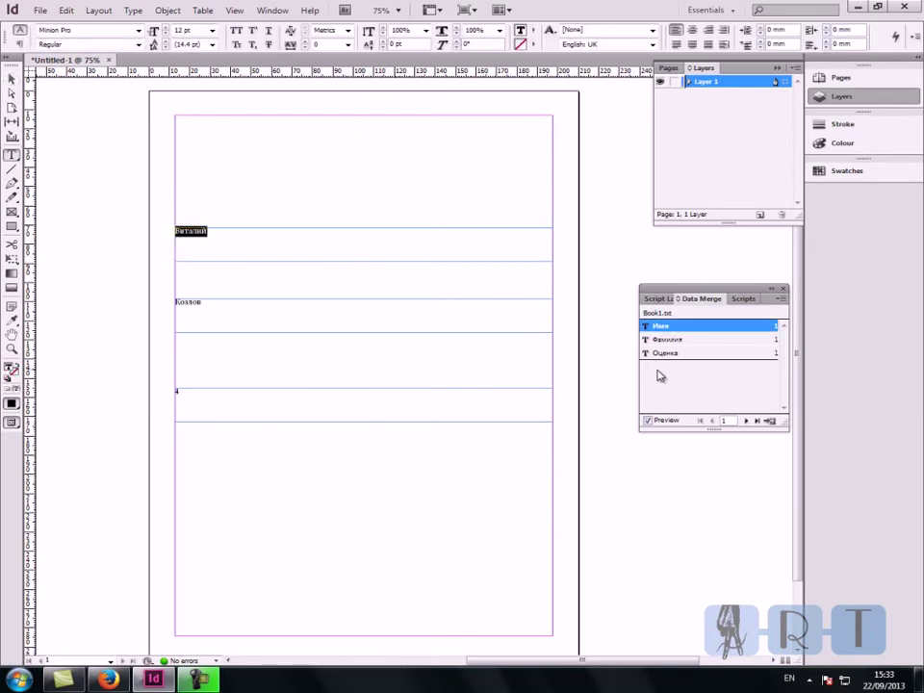
{"action": "left_click", "coordinate": [647, 421]}
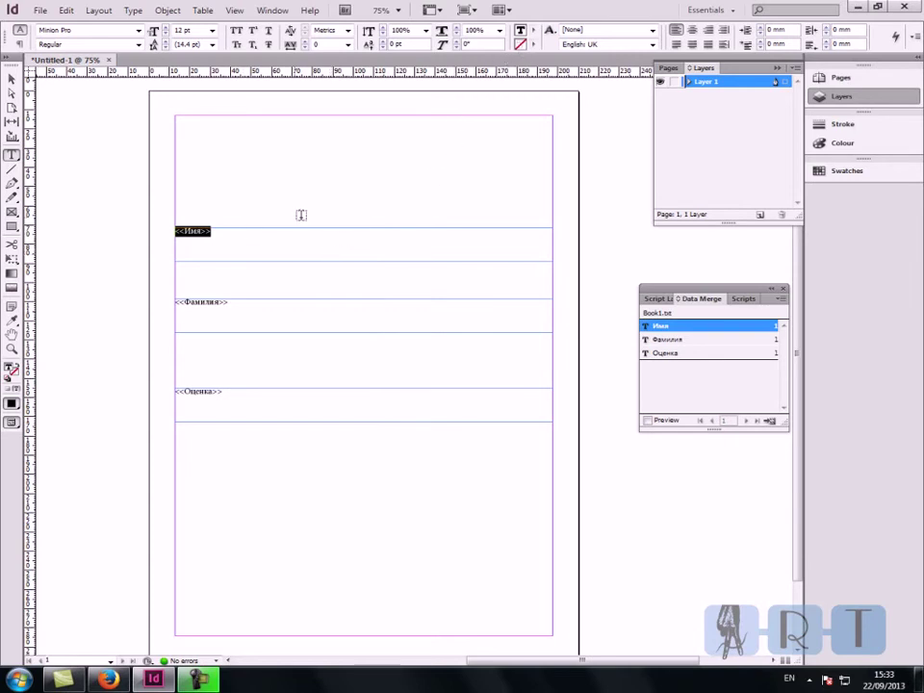
{"action": "left_click", "coordinate": [533, 30]}
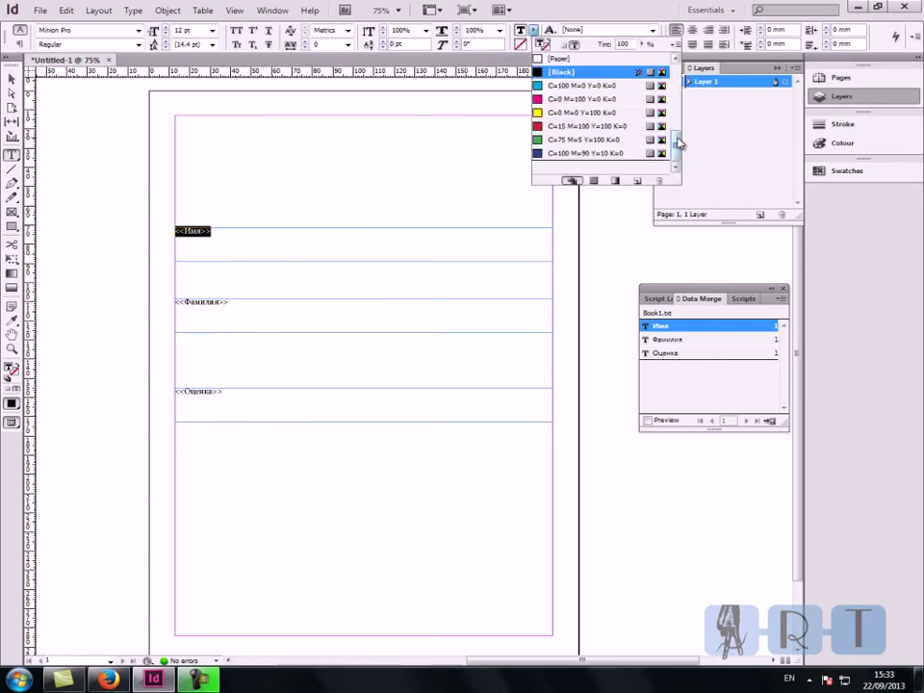
{"action": "scroll", "coordinate": [675, 149], "scroll_direction": "up", "scroll_amount": 1}
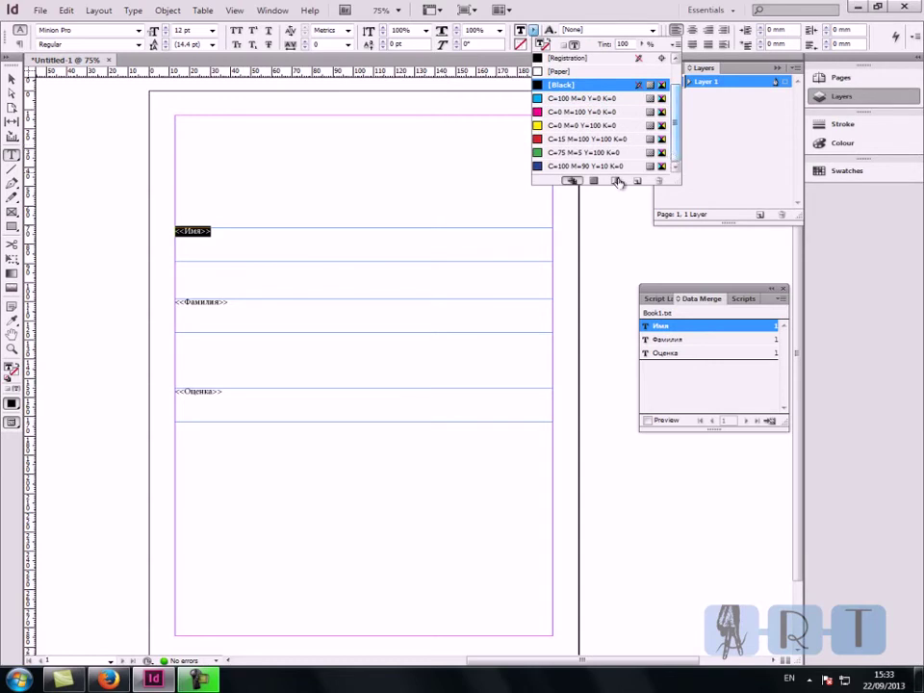
{"action": "left_click", "coordinate": [587, 166]}
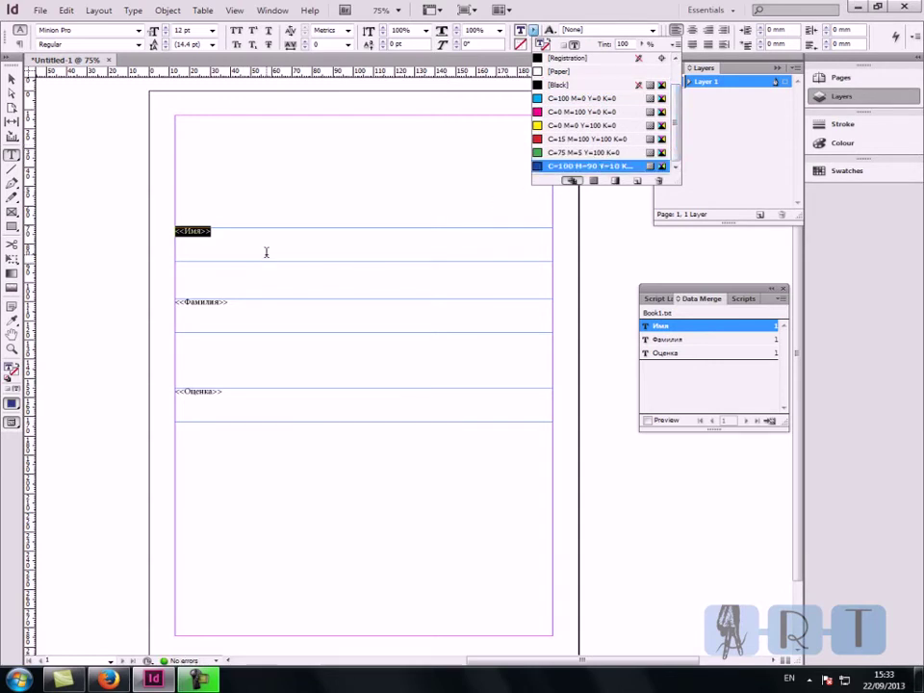
{"action": "key", "text": "Escape"}
Step: Set the Имя placeholder's font style to Bold Cond and its size to 36 pt
{"action": "left_click", "coordinate": [137, 44]}
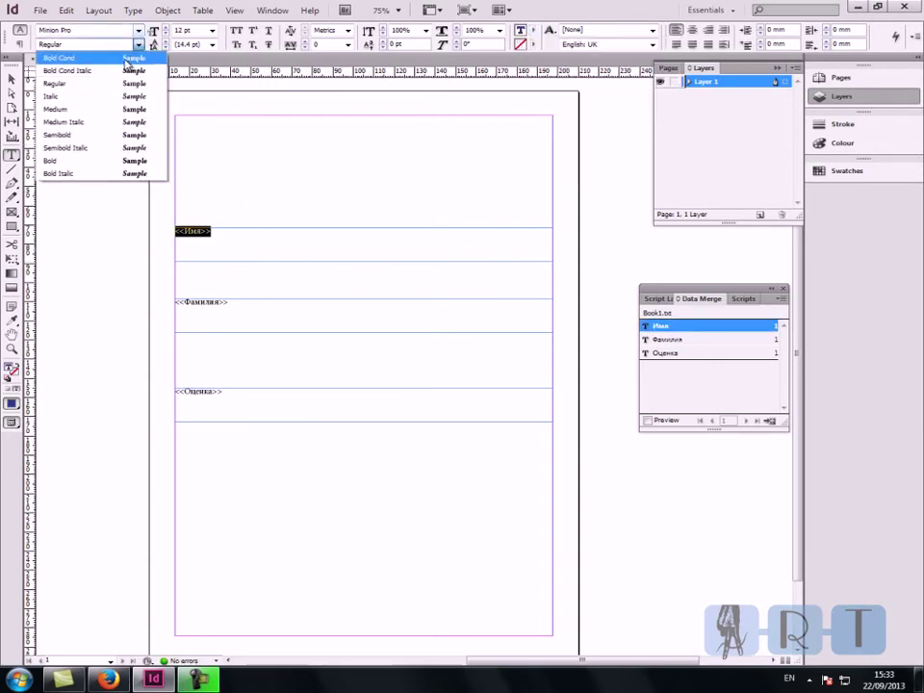
{"action": "left_click", "coordinate": [125, 58]}
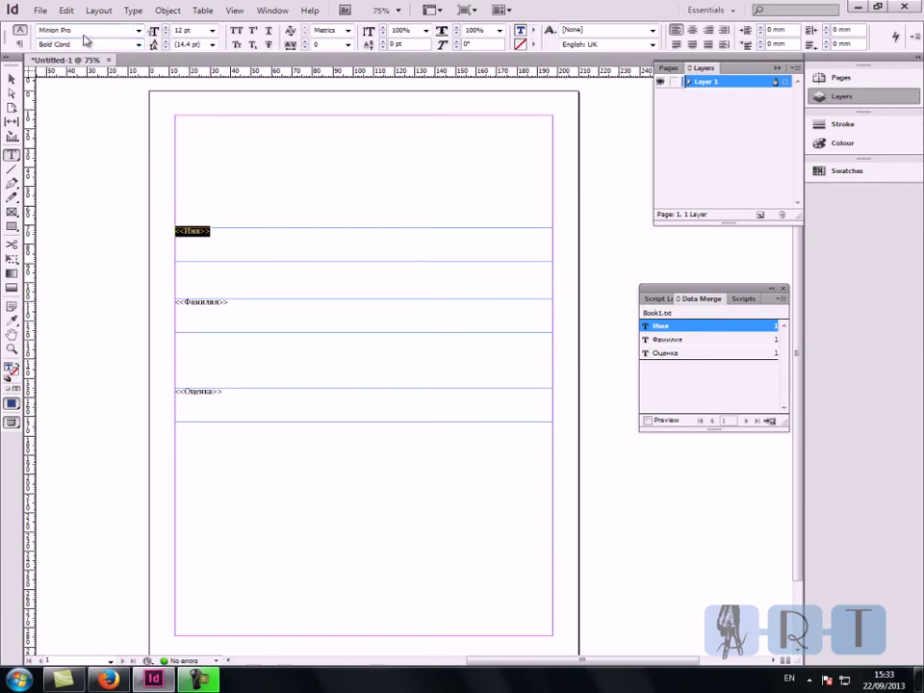
{"action": "left_click", "coordinate": [212, 30]}
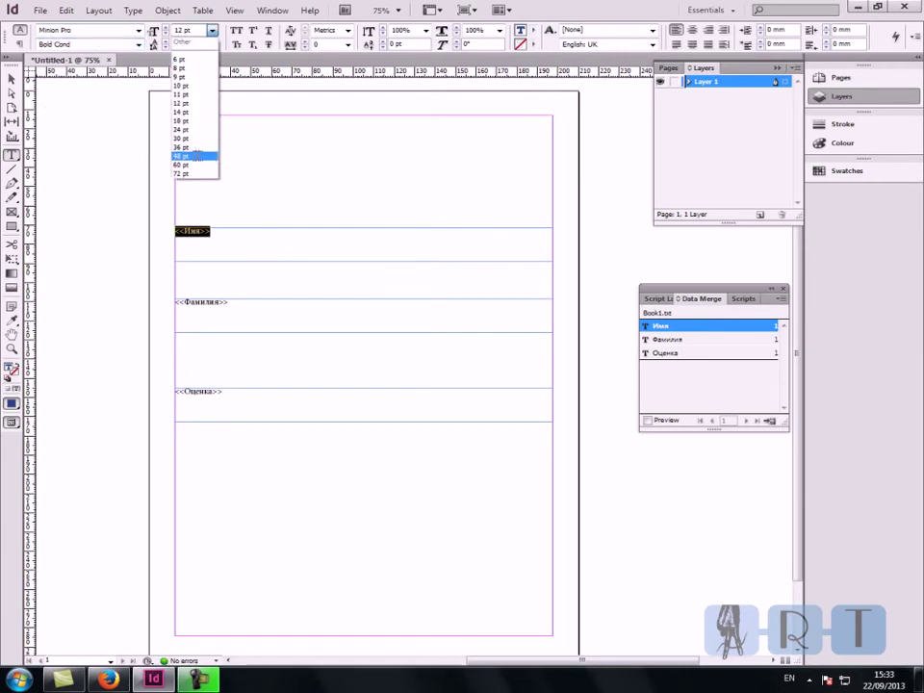
{"action": "left_click", "coordinate": [188, 155]}
{"action": "left_click", "coordinate": [212, 30]}
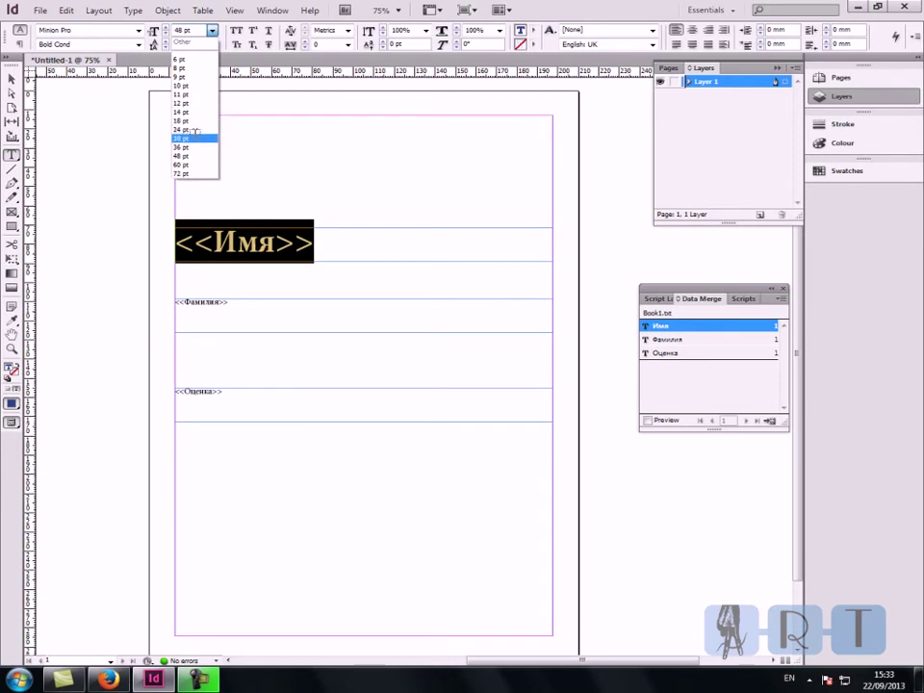
{"action": "left_click", "coordinate": [192, 146]}
Step: Set the Фамилия placeholder's font size to 36 pt
{"action": "double_click", "coordinate": [202, 302]}
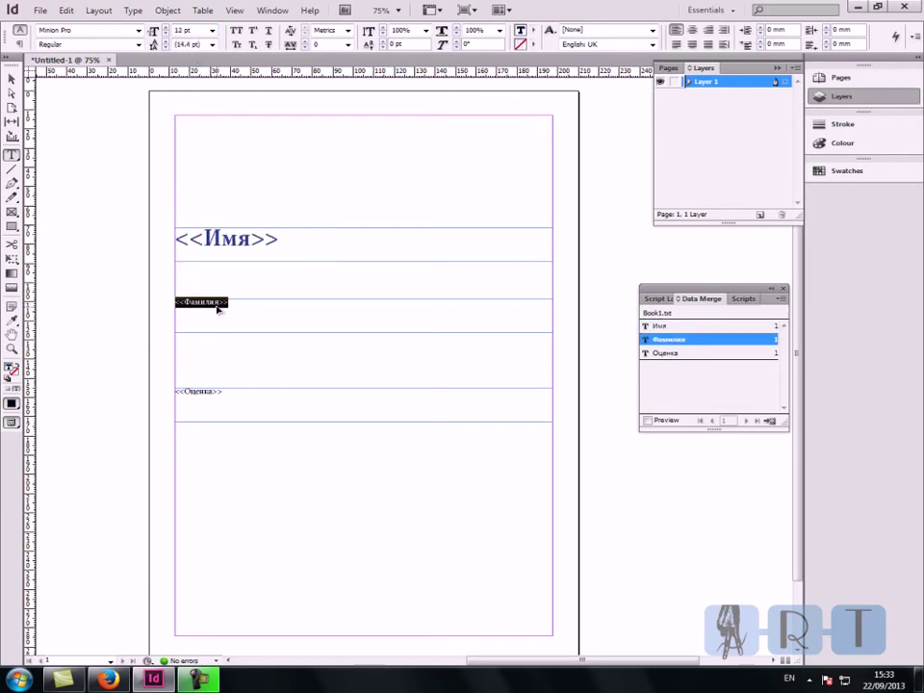
{"action": "left_click", "coordinate": [212, 30]}
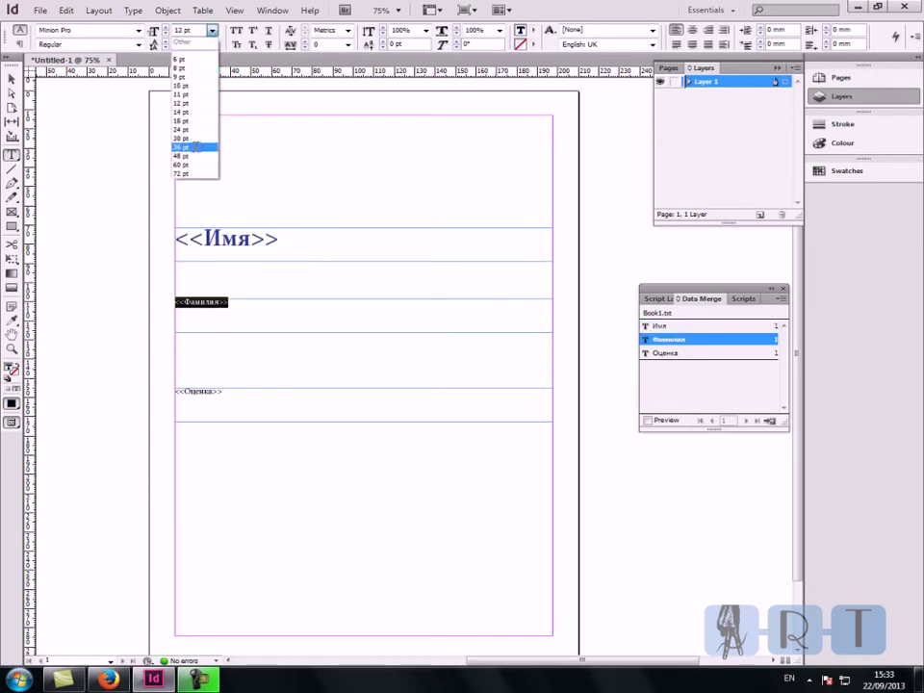
{"action": "left_click", "coordinate": [190, 147]}
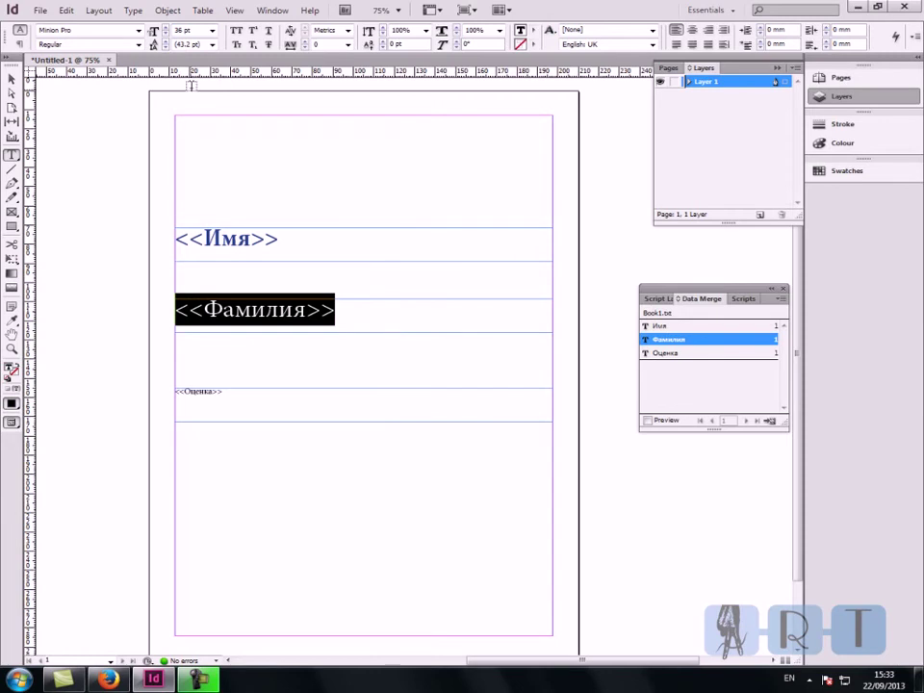
Step: Format the Оценка placeholder as 14 pt Bold text in the red C=15 M=100 Y=100 K=0 swatch
{"action": "double_click", "coordinate": [207, 391]}
{"action": "left_click", "coordinate": [211, 29]}
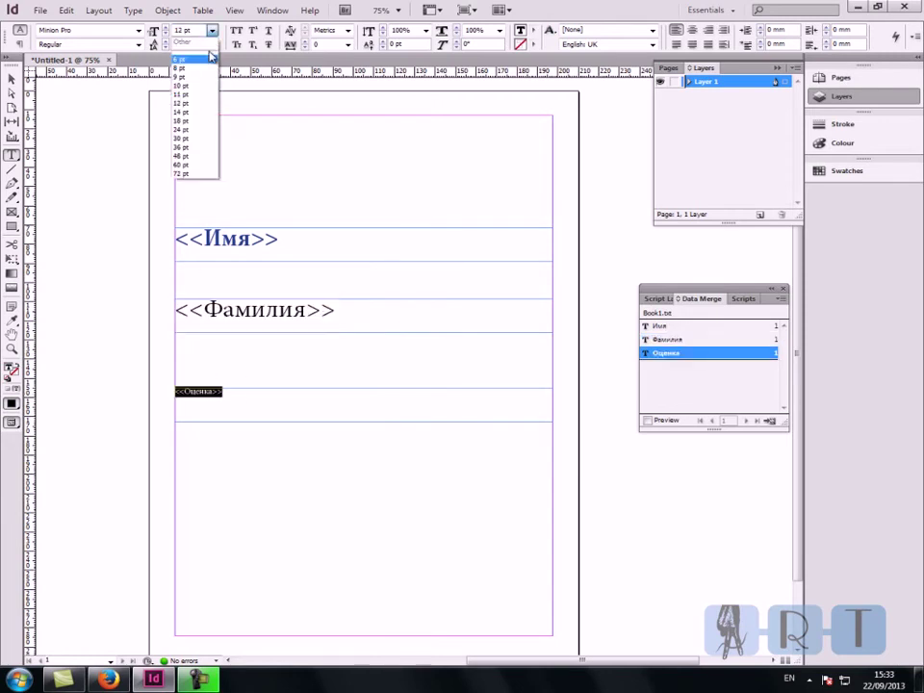
{"action": "left_click", "coordinate": [189, 111]}
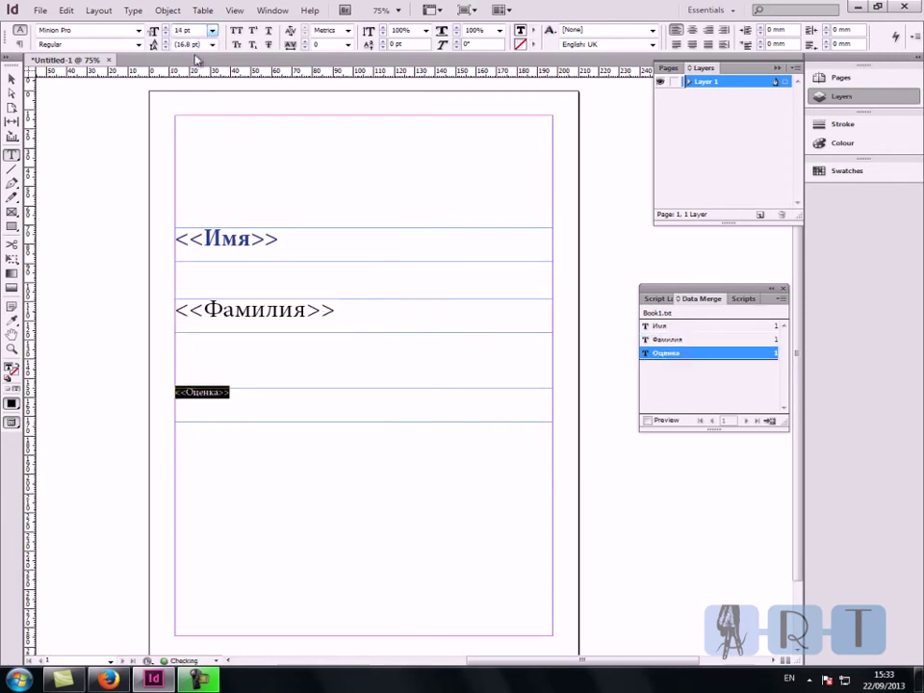
{"action": "left_click", "coordinate": [539, 31]}
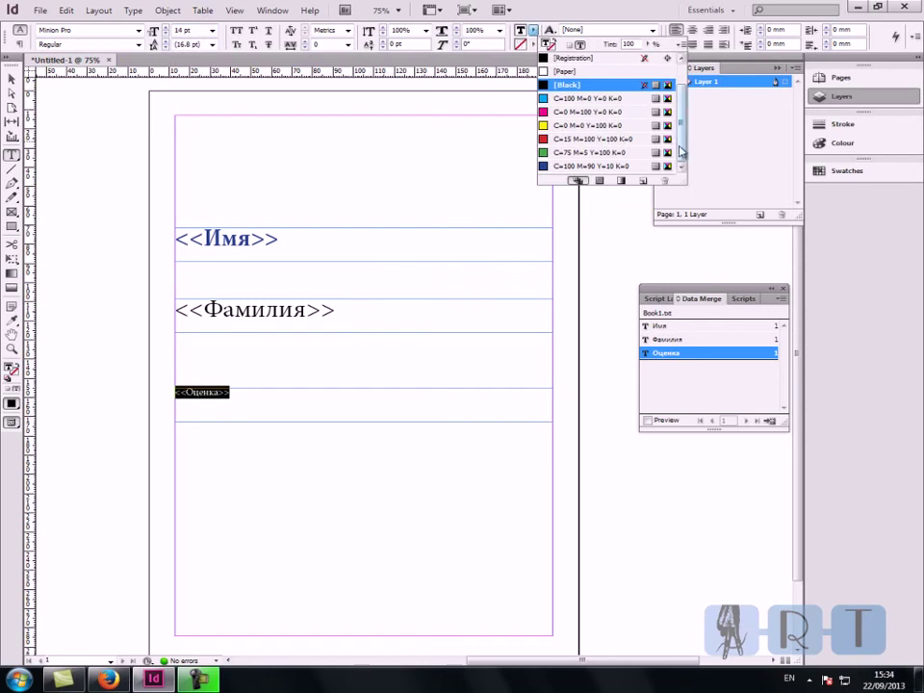
{"action": "left_click", "coordinate": [597, 139]}
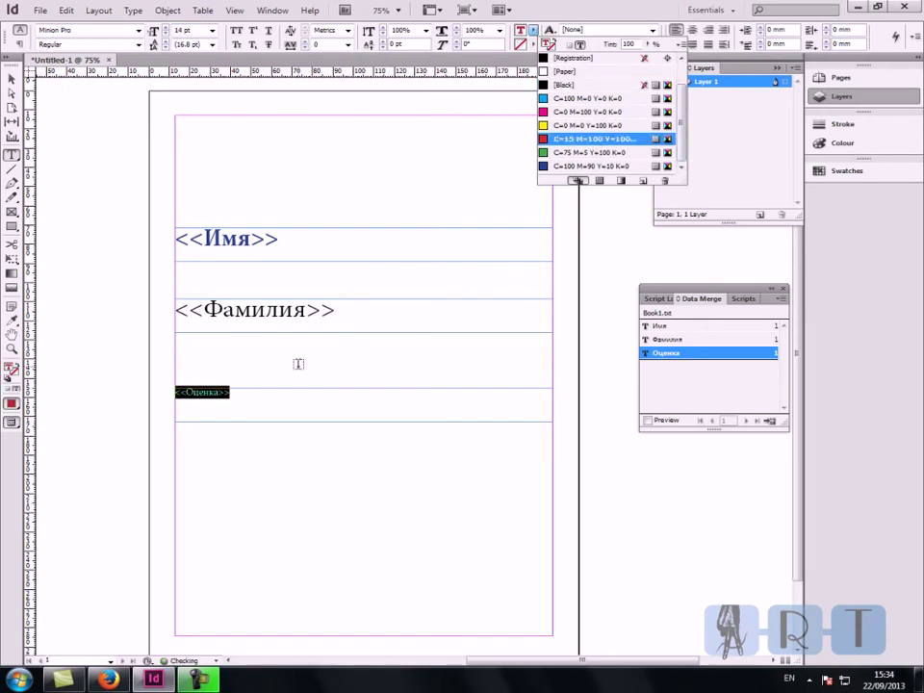
{"action": "left_click", "coordinate": [139, 45]}
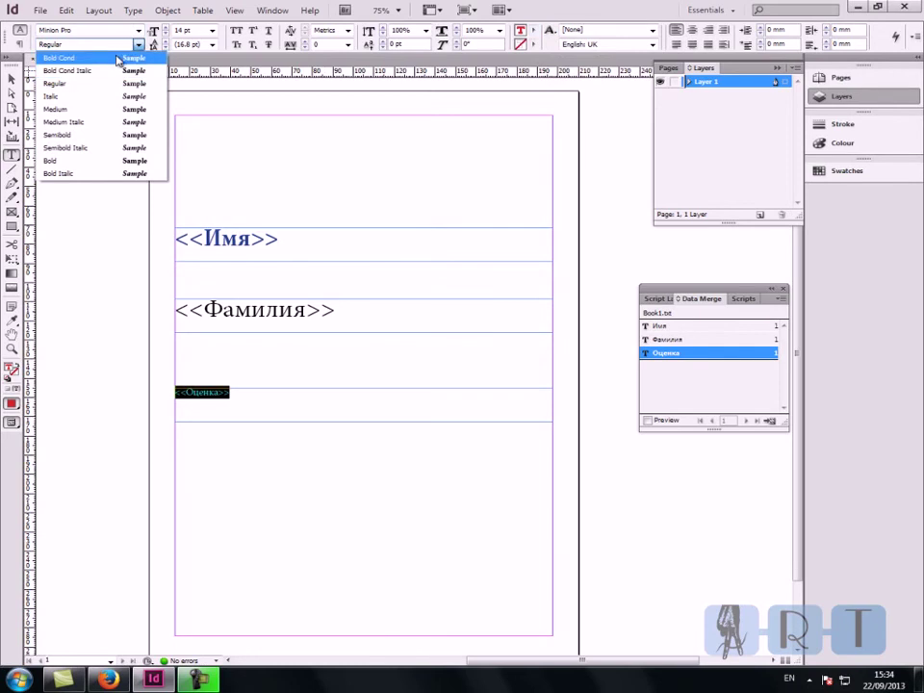
{"action": "left_click", "coordinate": [116, 160]}
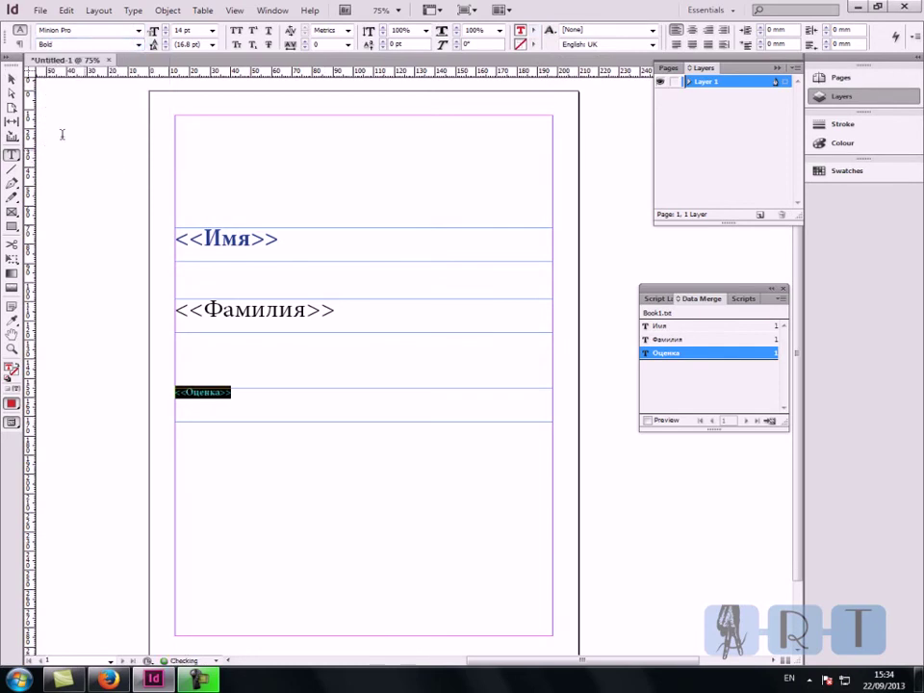
Step: Centre the Оценка placeholder in its frame and align all three placeholders to the baseline grid
{"action": "left_click", "coordinate": [694, 31]}
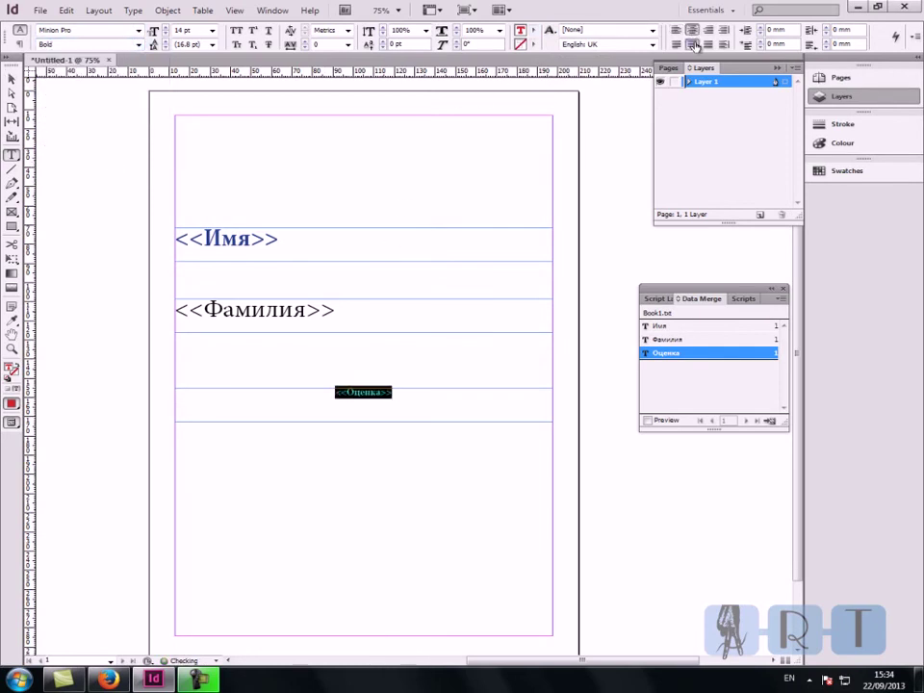
{"action": "left_click", "coordinate": [19, 44]}
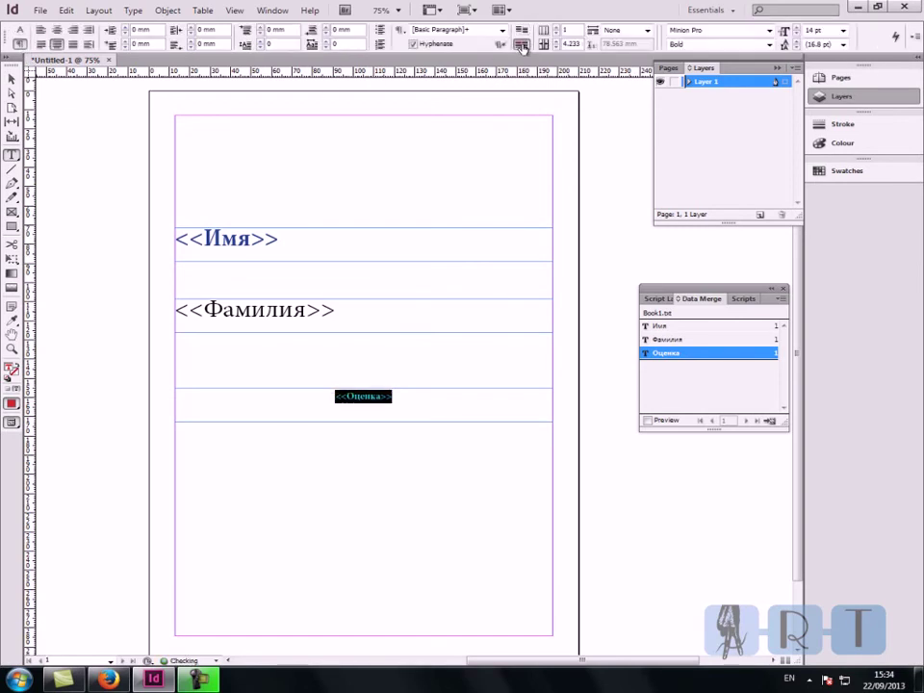
{"action": "double_click", "coordinate": [305, 310]}
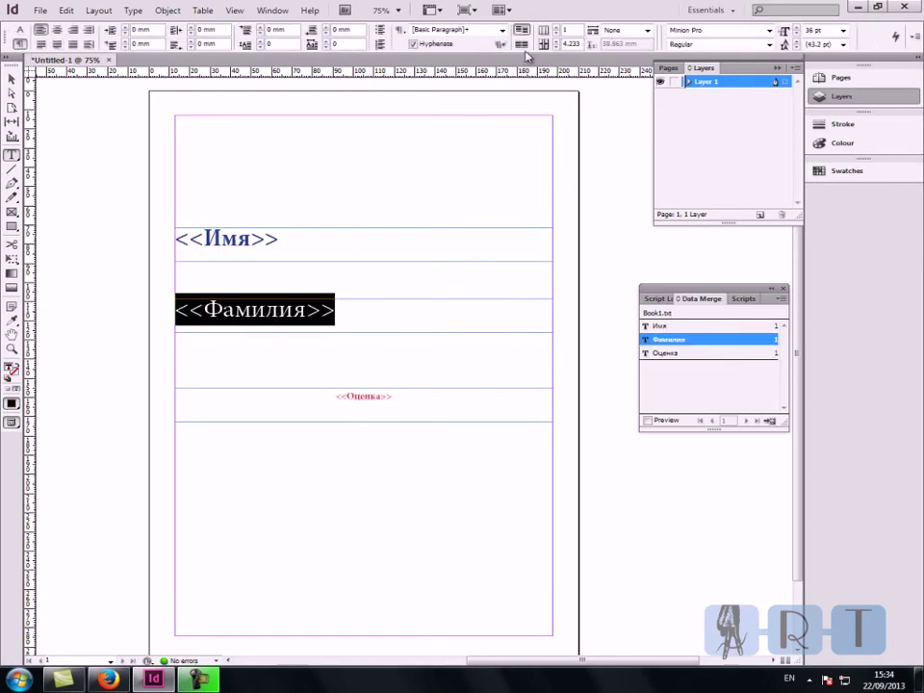
{"action": "double_click", "coordinate": [243, 239]}
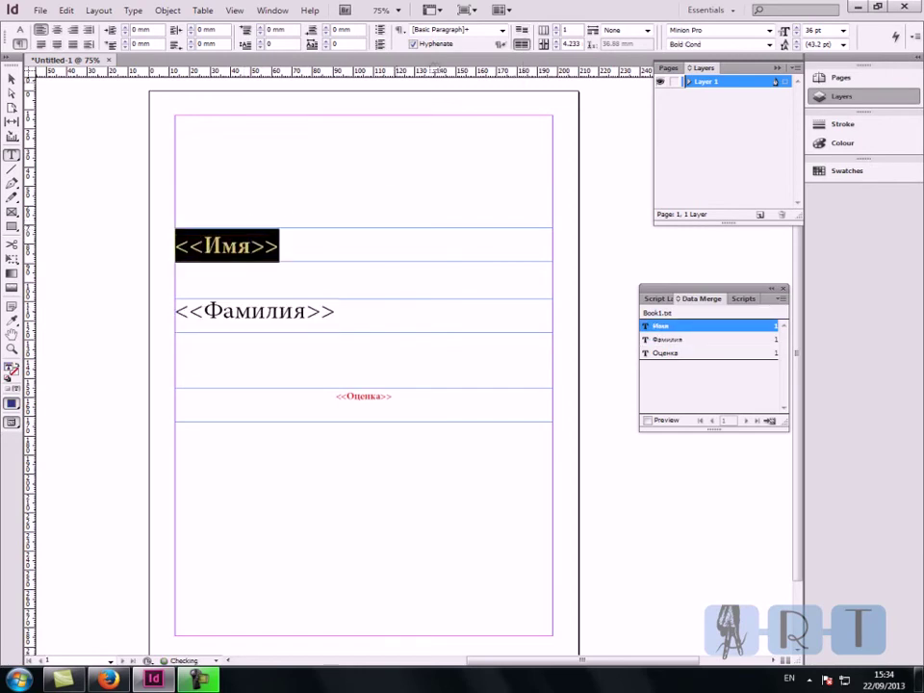
Step: Colour the Фамилия placeholder text blue with the C=100 M=90 Y=10 K=0 swatch
{"action": "left_click", "coordinate": [20, 30]}
{"action": "double_click", "coordinate": [253, 311]}
{"action": "triple_click", "coordinate": [253, 311]}
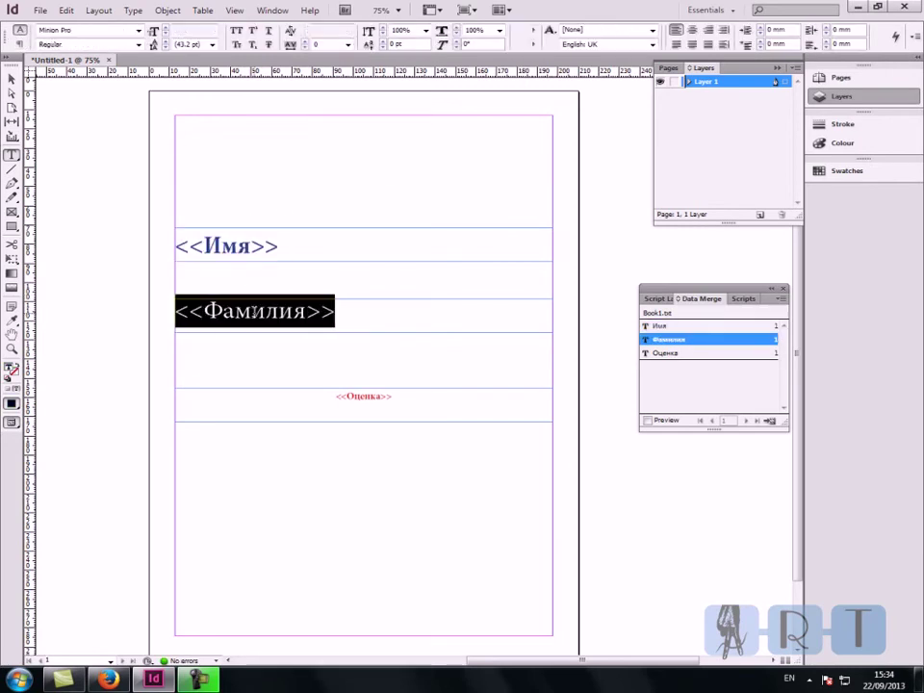
{"action": "left_click", "coordinate": [534, 30]}
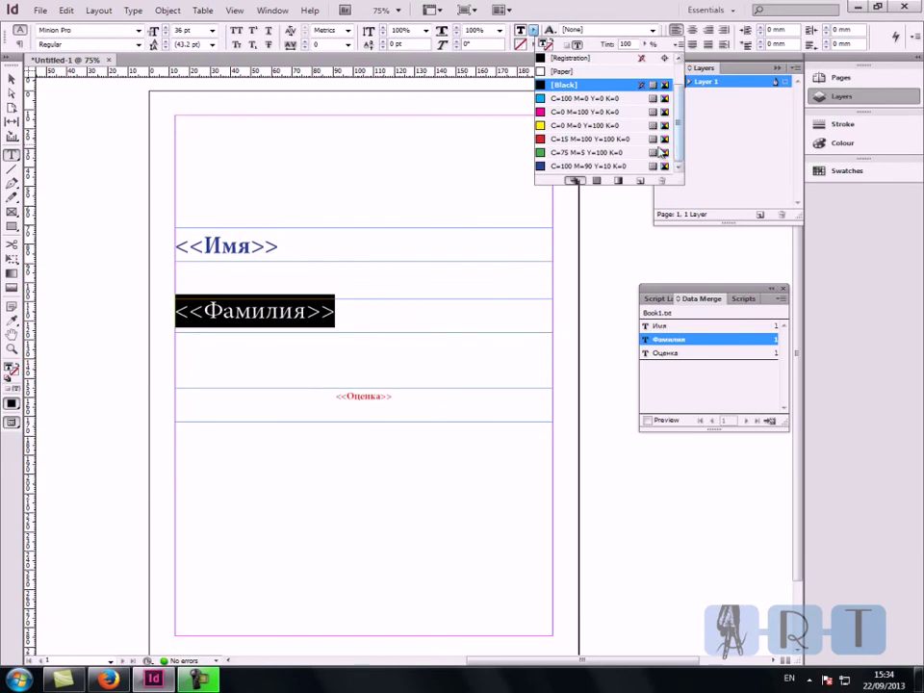
{"action": "left_click", "coordinate": [597, 166]}
Step: Centre the Фамилия and Имя placeholders horizontally in their text frames
{"action": "left_click", "coordinate": [11, 80]}
{"action": "left_click", "coordinate": [253, 311]}
{"action": "triple_click", "coordinate": [253, 311]}
{"action": "left_click", "coordinate": [253, 311]}
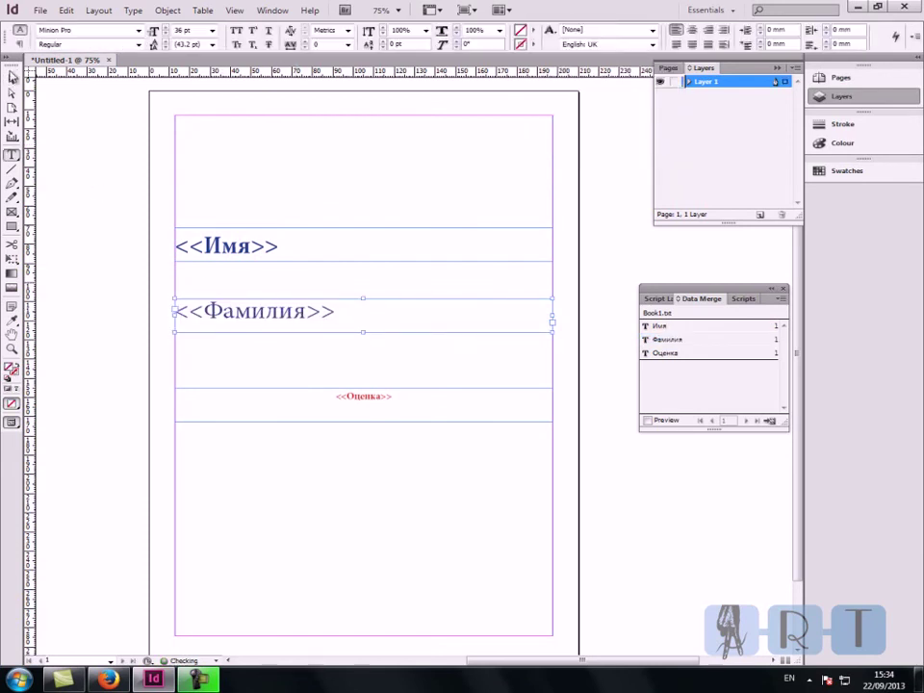
{"action": "left_click", "coordinate": [20, 45]}
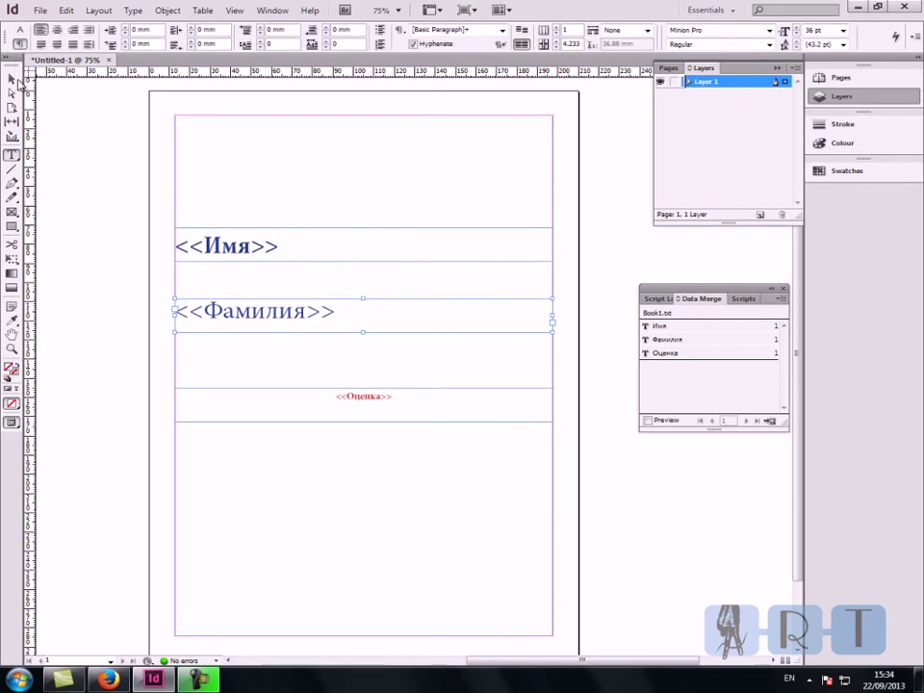
{"action": "left_click", "coordinate": [20, 30]}
{"action": "key", "text": "ctrl+a"}
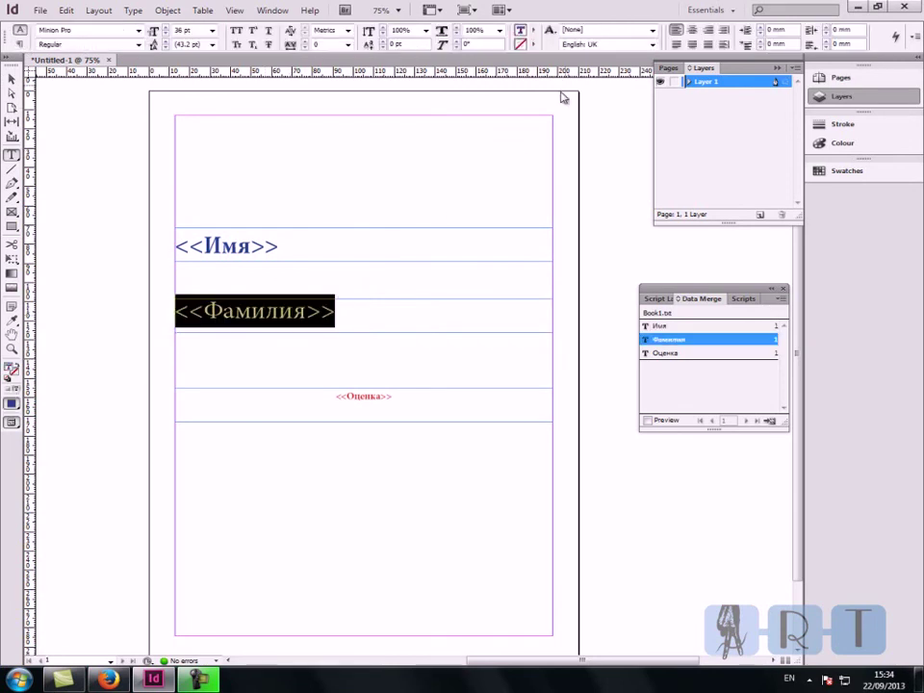
{"action": "left_click", "coordinate": [692, 30]}
{"action": "left_click", "coordinate": [399, 216]}
{"action": "triple_click", "coordinate": [227, 245]}
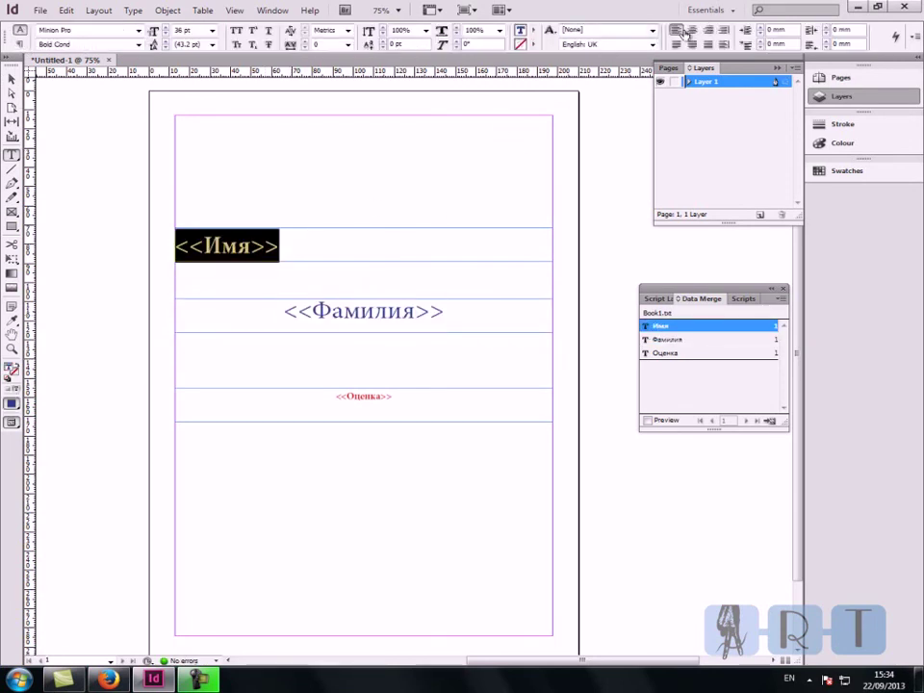
{"action": "left_click", "coordinate": [691, 30]}
Step: Turn on the data preview and move the Оценка frame up and the Имя frame down, close to the Фамилия frame
{"action": "left_click", "coordinate": [647, 420]}
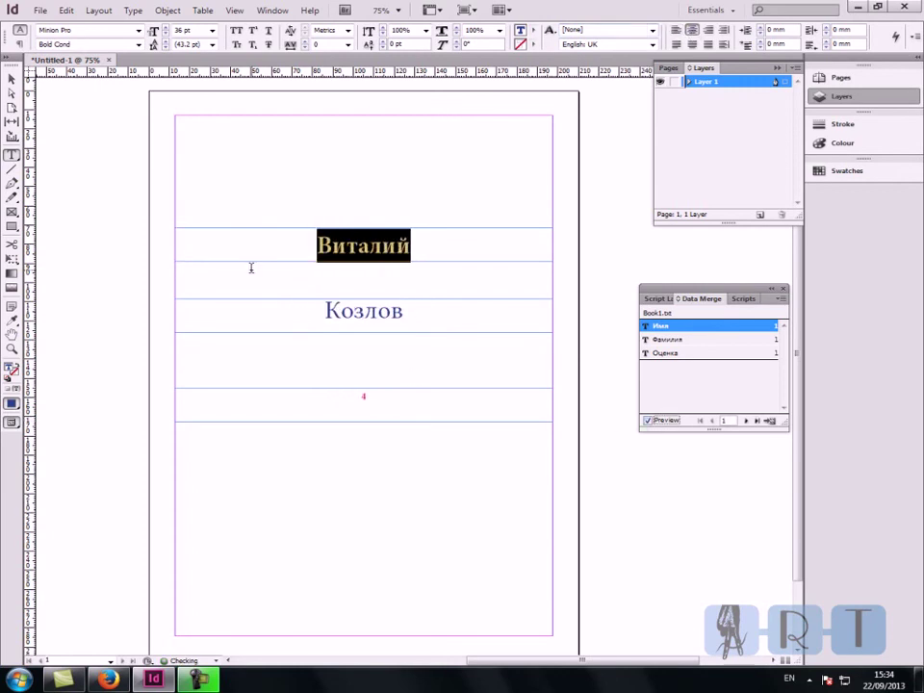
{"action": "left_click", "coordinate": [11, 78]}
{"action": "left_click_drag", "start_coordinate": [390, 410], "coordinate": [368, 369]}
{"action": "left_click_drag", "start_coordinate": [424, 258], "coordinate": [424, 275]}
{"action": "left_click", "coordinate": [384, 209]}
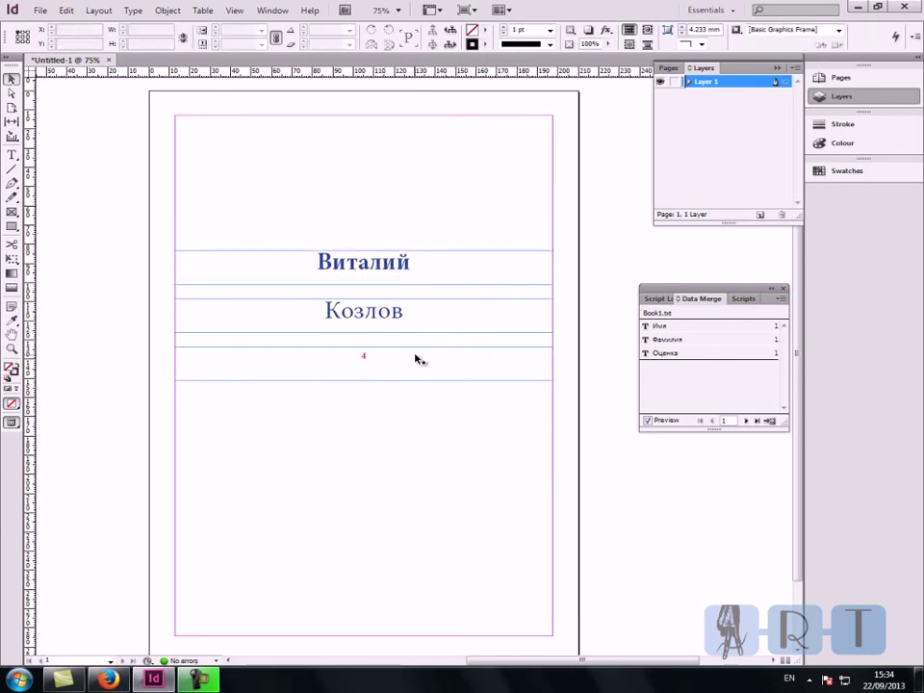
{"action": "left_click", "coordinate": [695, 343]}
{"action": "left_click", "coordinate": [689, 355]}
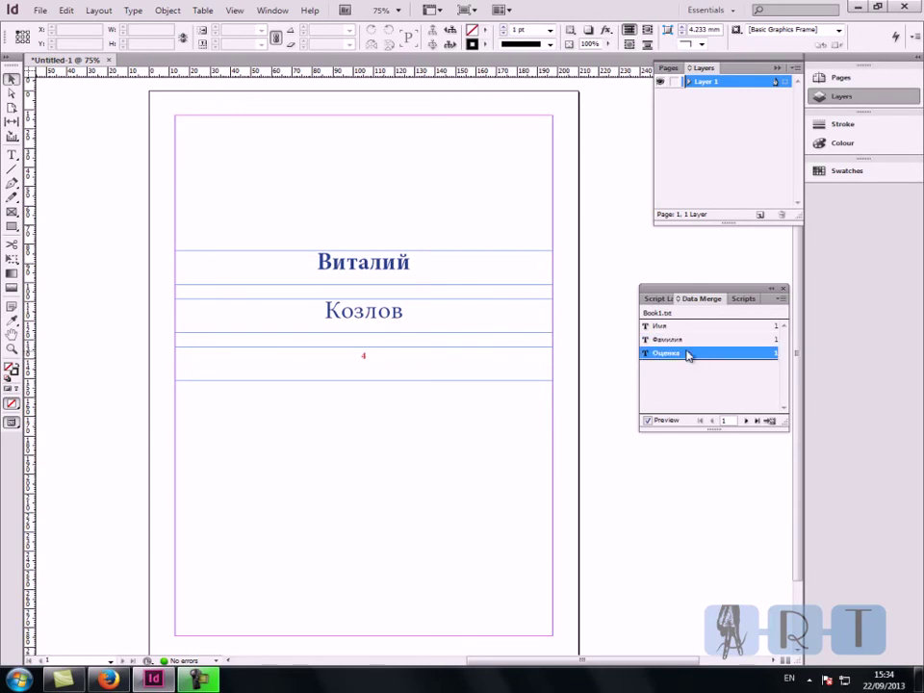
Step: Open the Hyperlinks panel for the document's data merge fields
{"action": "left_click", "coordinate": [694, 341]}
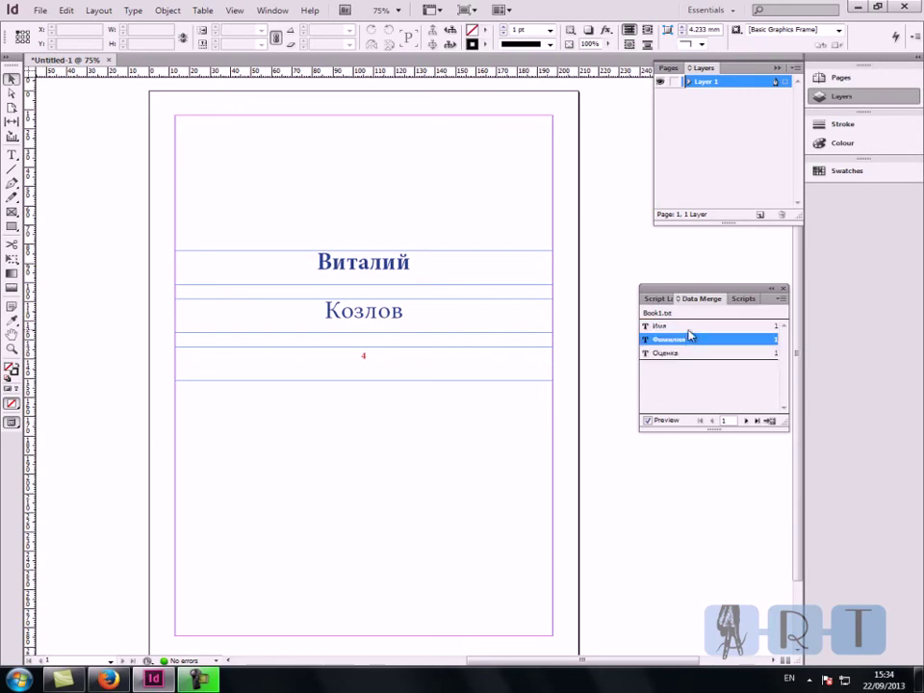
{"action": "left_click", "coordinate": [273, 11]}
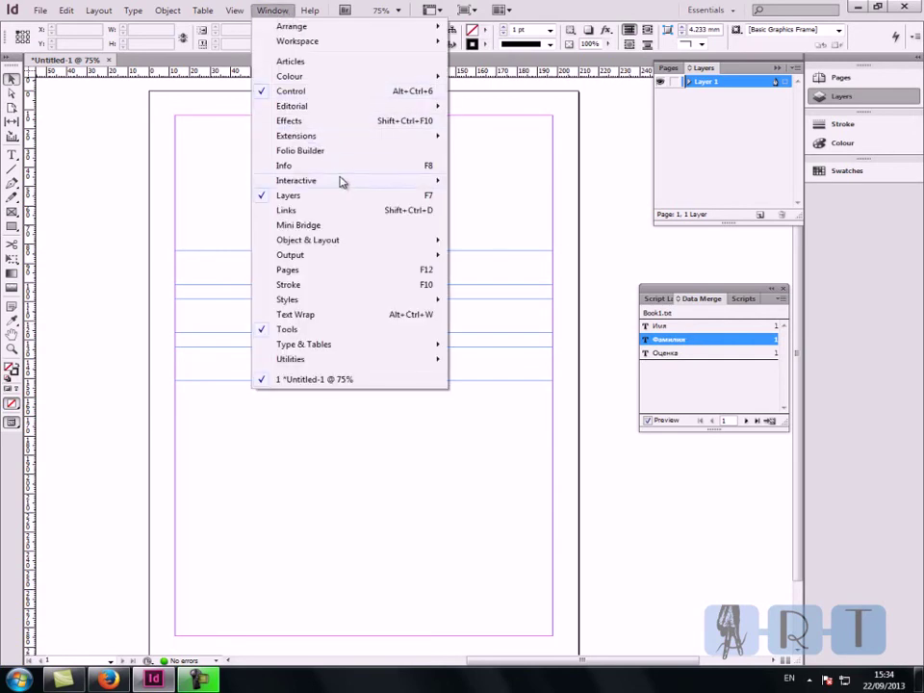
{"action": "mouse_move", "coordinate": [364, 242]}
{"action": "mouse_move", "coordinate": [366, 353]}
{"action": "mouse_move", "coordinate": [339, 113]}
{"action": "mouse_move", "coordinate": [352, 183]}
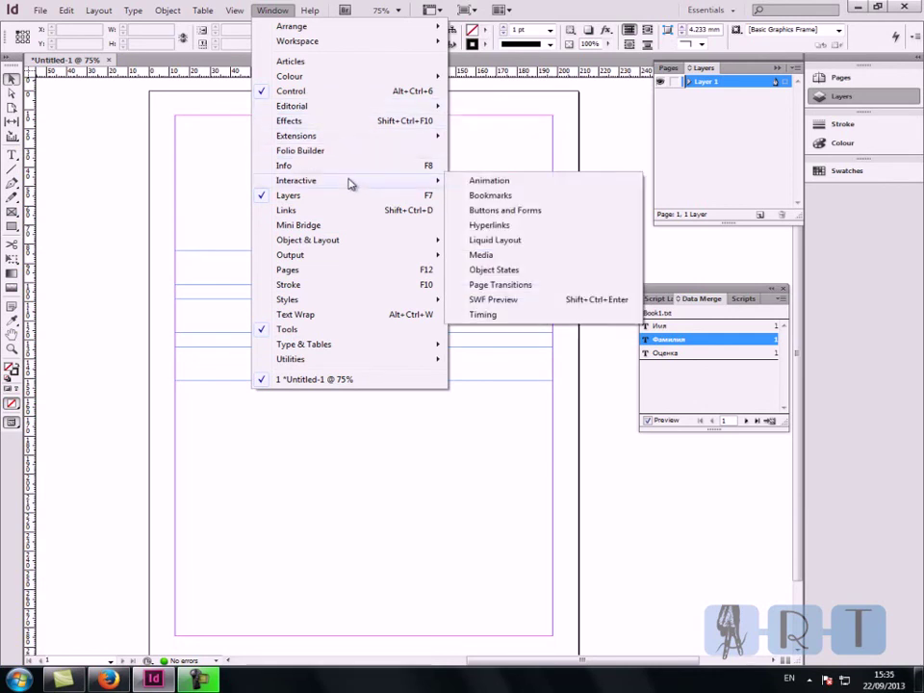
{"action": "left_click", "coordinate": [536, 228]}
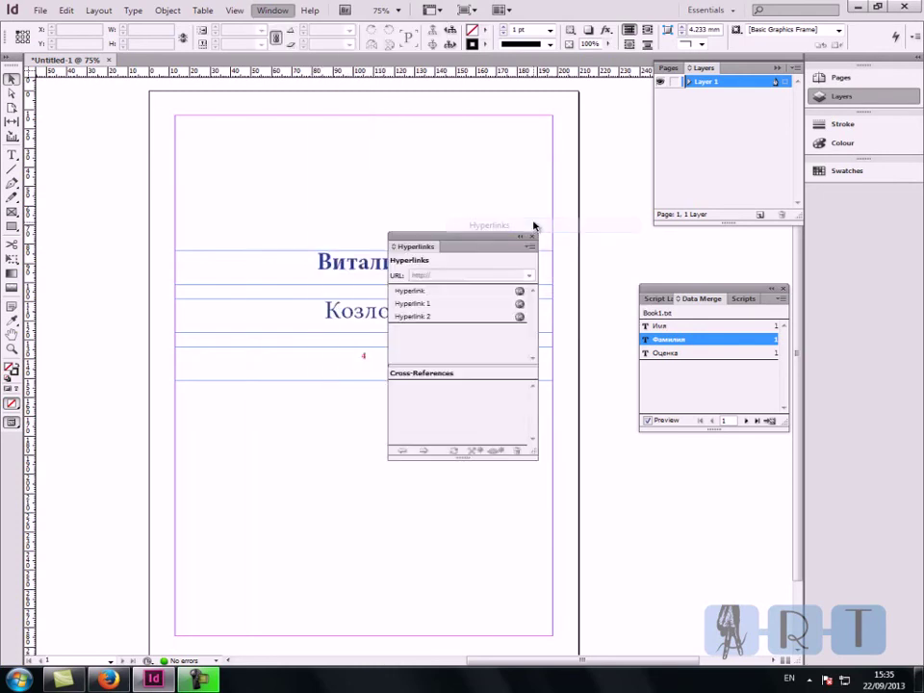
Step: Examine the entries Hyperlink, Hyperlink 1 and Hyperlink 2 that belong to the data merge fields
{"action": "left_click", "coordinate": [463, 291]}
{"action": "left_click", "coordinate": [458, 321], "text": "shift"}
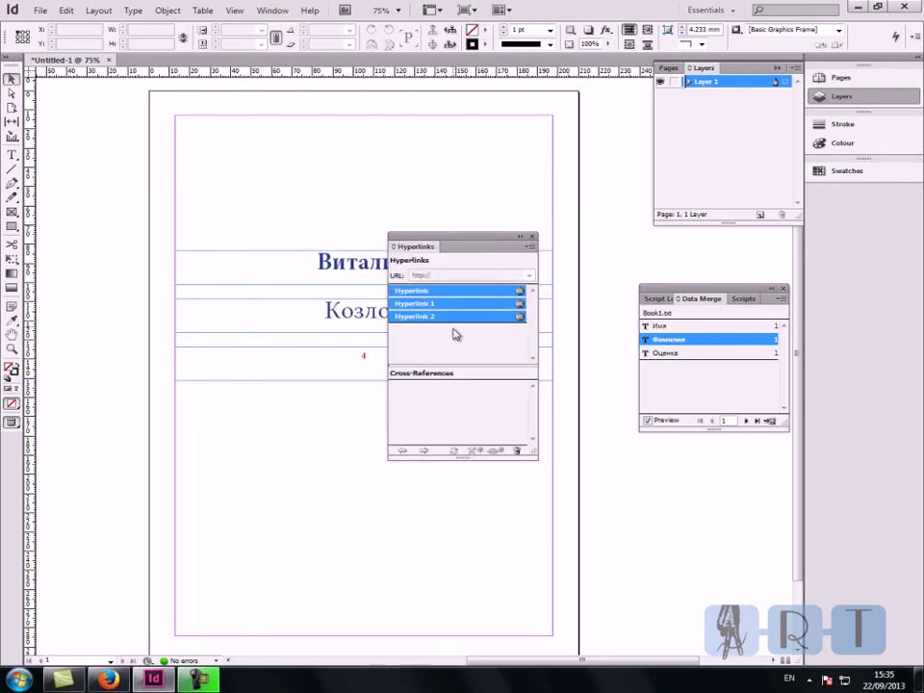
{"action": "left_click", "coordinate": [458, 347]}
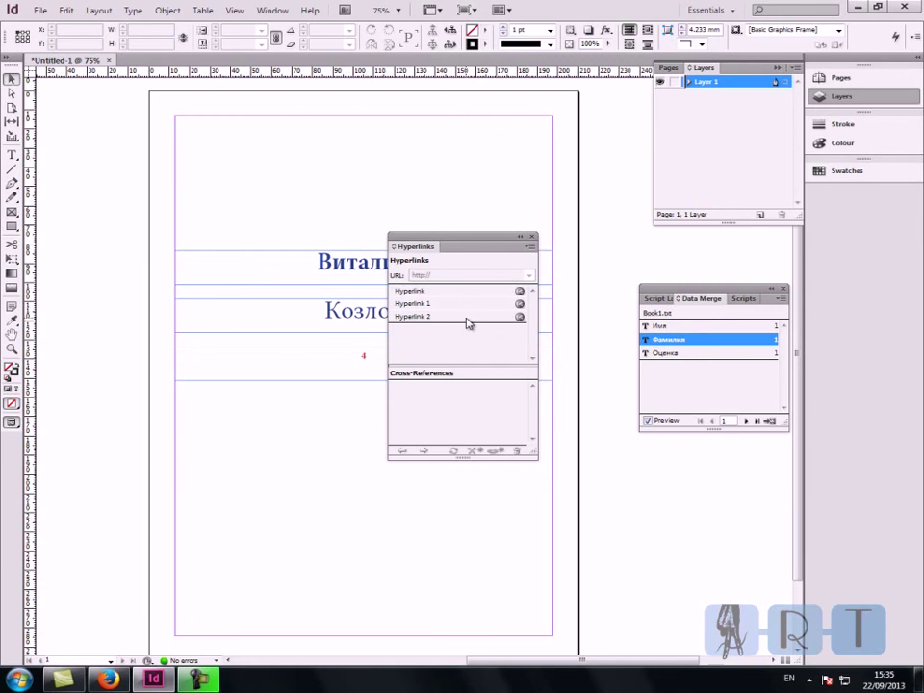
{"action": "left_click", "coordinate": [462, 315]}
{"action": "left_click", "coordinate": [463, 292], "text": "shift"}
{"action": "left_click", "coordinate": [460, 345]}
{"action": "left_click", "coordinate": [456, 317]}
{"action": "left_click", "coordinate": [462, 291], "text": "shift"}
{"action": "left_click", "coordinate": [459, 348]}
{"action": "left_click", "coordinate": [462, 290]}
{"action": "left_click", "coordinate": [460, 318], "text": "shift"}
{"action": "left_click", "coordinate": [471, 345]}
{"action": "left_click", "coordinate": [472, 291]}
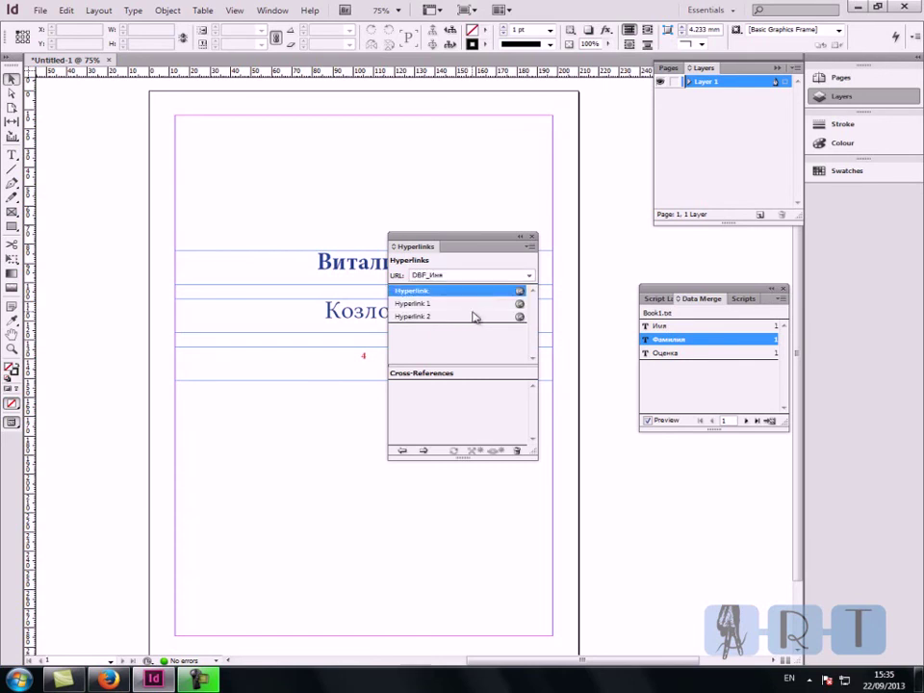
{"action": "left_click", "coordinate": [474, 317], "text": "shift"}
{"action": "left_click", "coordinate": [471, 344]}
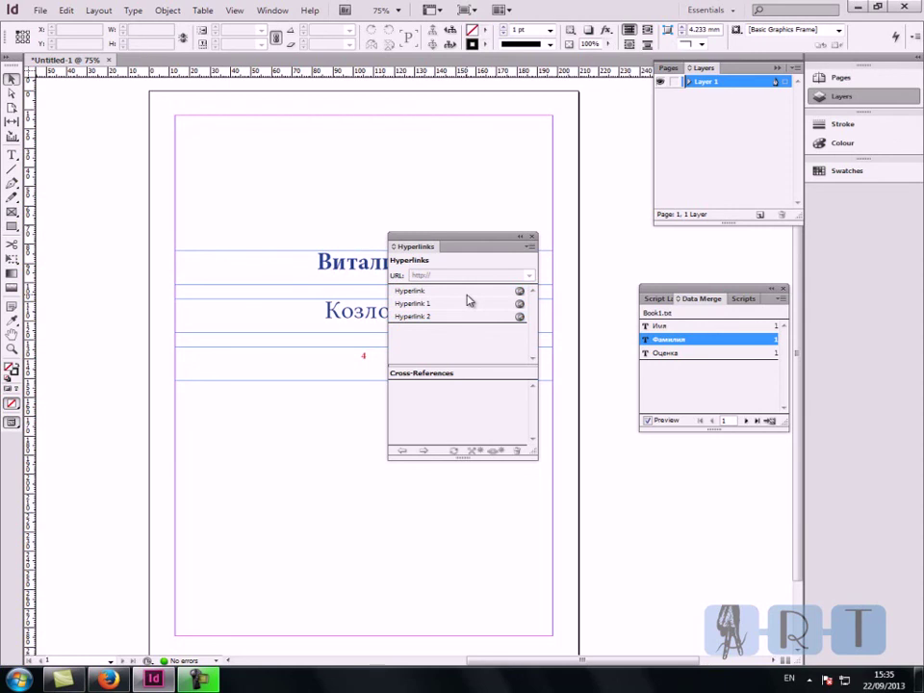
Step: Try to remove all three hyperlinks, decline the removal and close the hyperlink list
{"action": "left_click", "coordinate": [468, 290]}
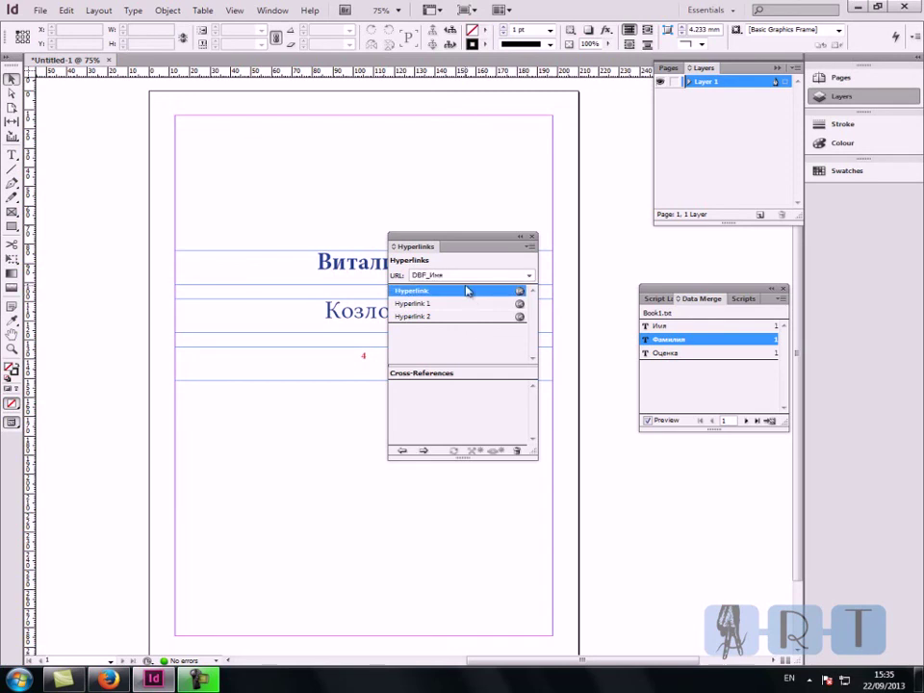
{"action": "left_click", "coordinate": [462, 317], "text": "shift"}
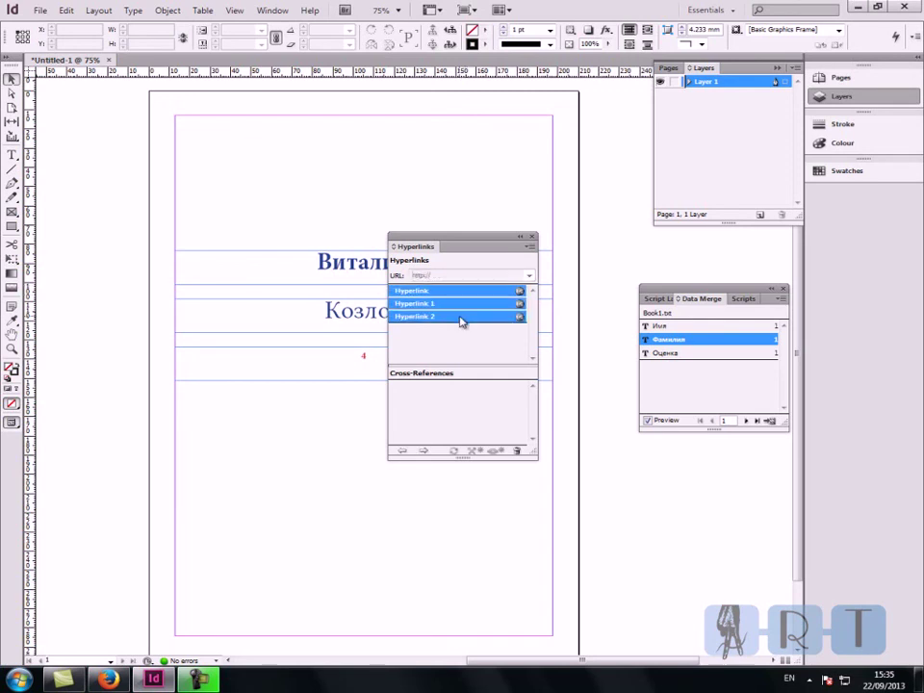
{"action": "left_click", "coordinate": [518, 451]}
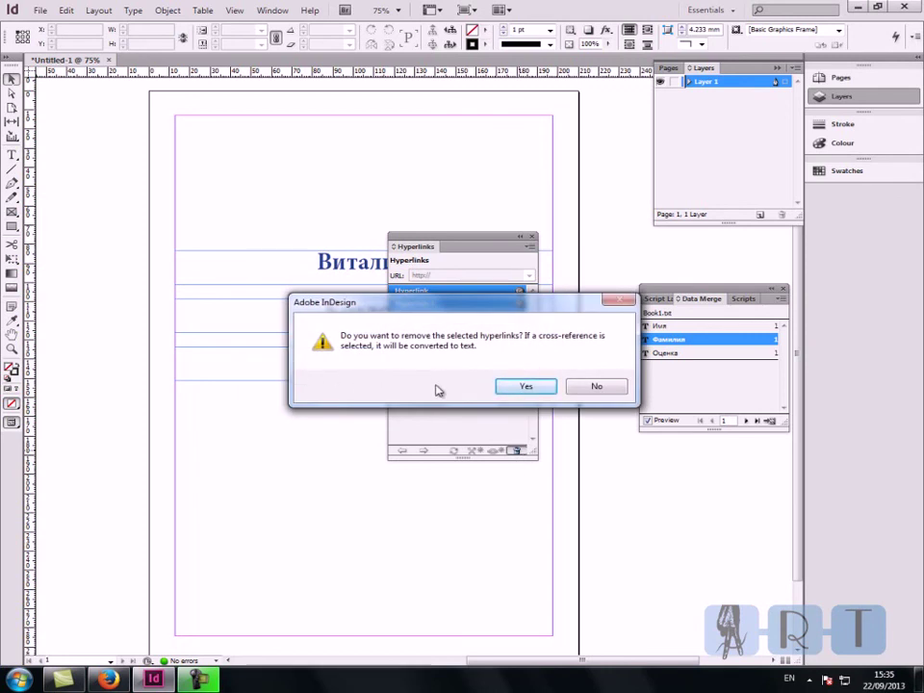
{"action": "left_click", "coordinate": [595, 386]}
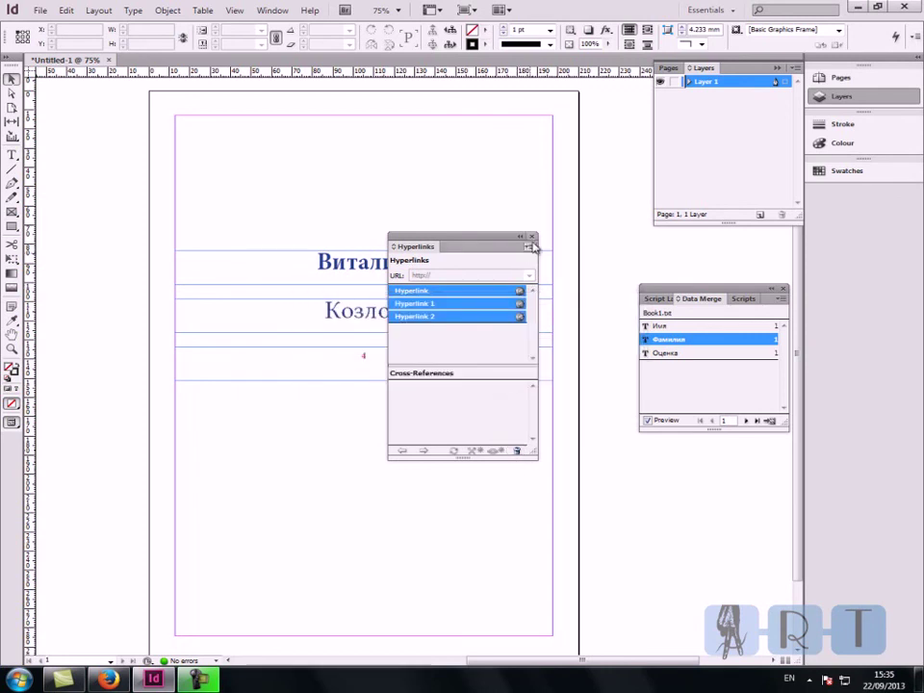
{"action": "left_click", "coordinate": [531, 237]}
{"action": "left_click_drag", "start_coordinate": [492, 187], "coordinate": [237, 481]}
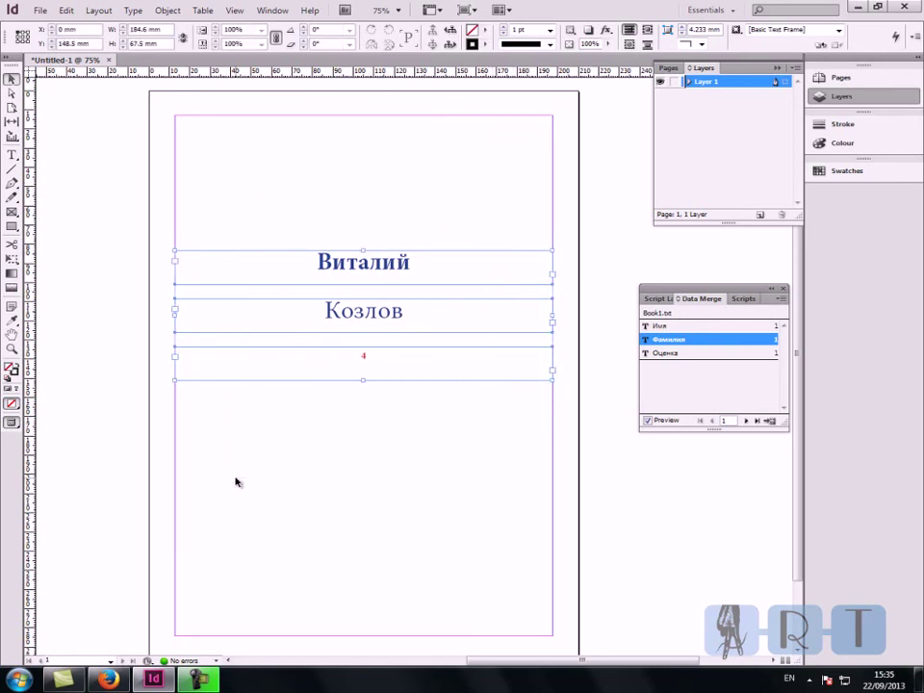
{"action": "left_click", "coordinate": [401, 422]}
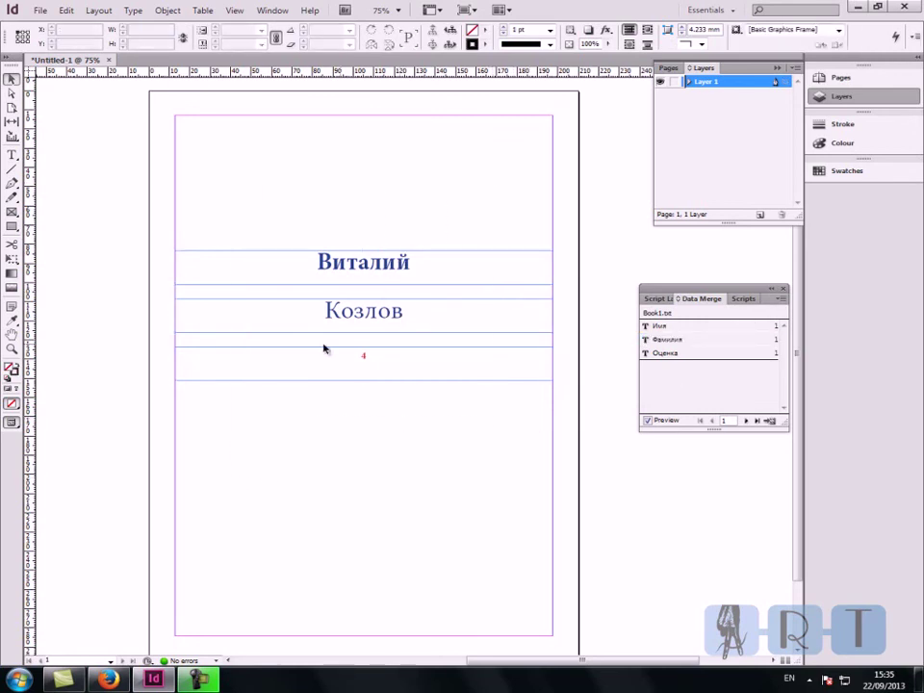
Step: Start exporting the merge to PDF with all records and Multiple Records per document page
{"action": "left_click", "coordinate": [778, 300]}
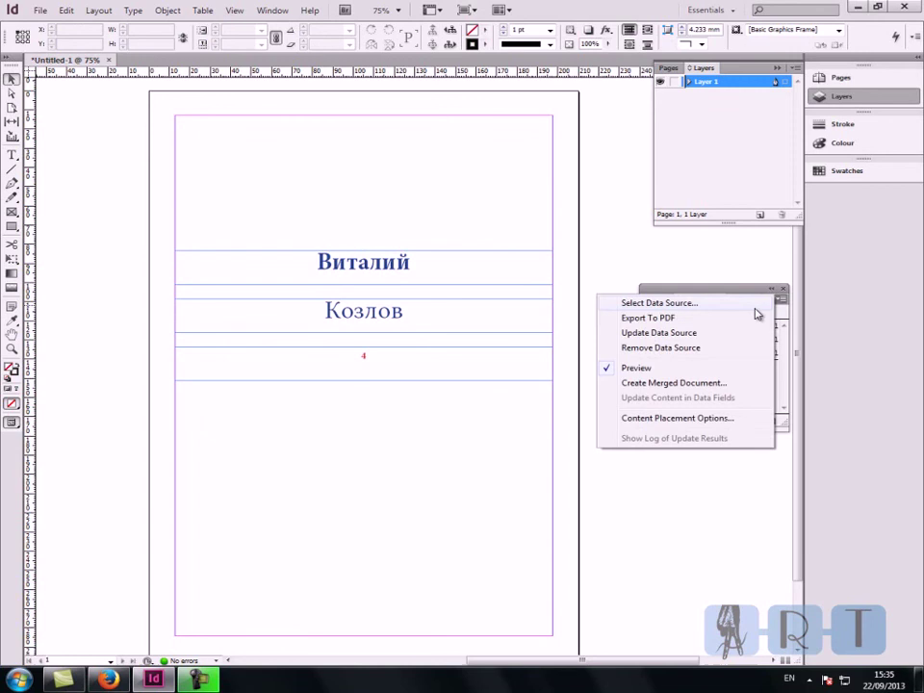
{"action": "left_click", "coordinate": [697, 320]}
{"action": "left_click", "coordinate": [346, 263]}
{"action": "left_click", "coordinate": [346, 283]}
{"action": "left_click", "coordinate": [373, 244]}
{"action": "left_click", "coordinate": [544, 340]}
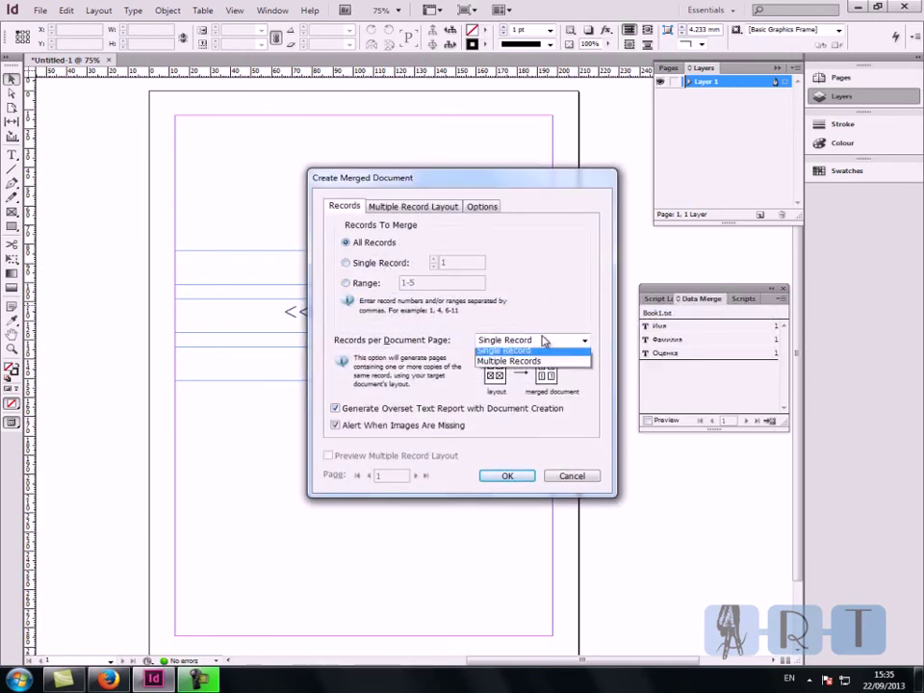
{"action": "left_click", "coordinate": [530, 364]}
Step: Preview the multiple record layout of the merge on the page and turn the preview off again
{"action": "left_click", "coordinate": [414, 206]}
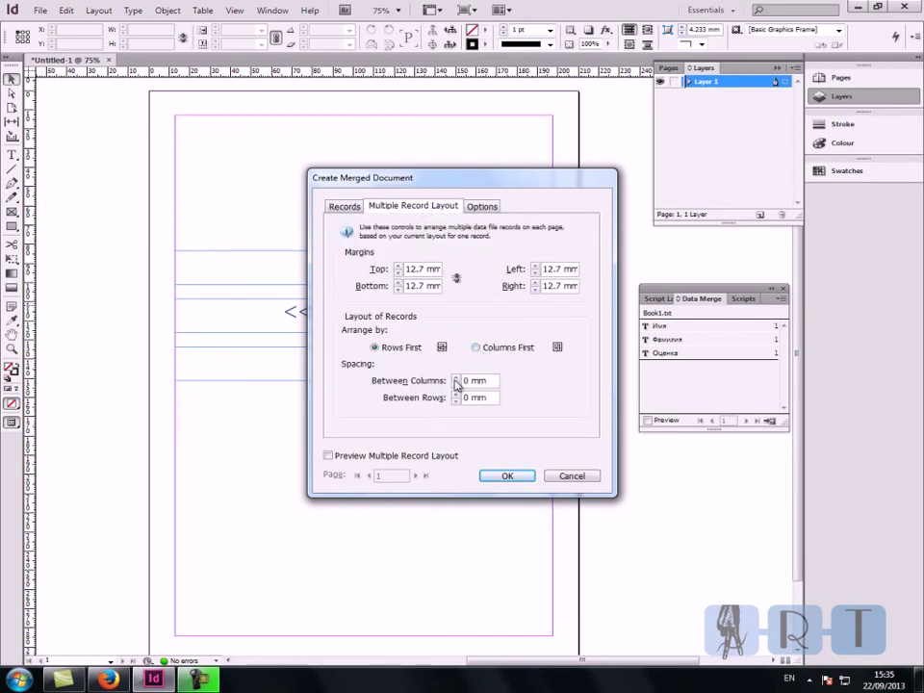
{"action": "left_click", "coordinate": [327, 456]}
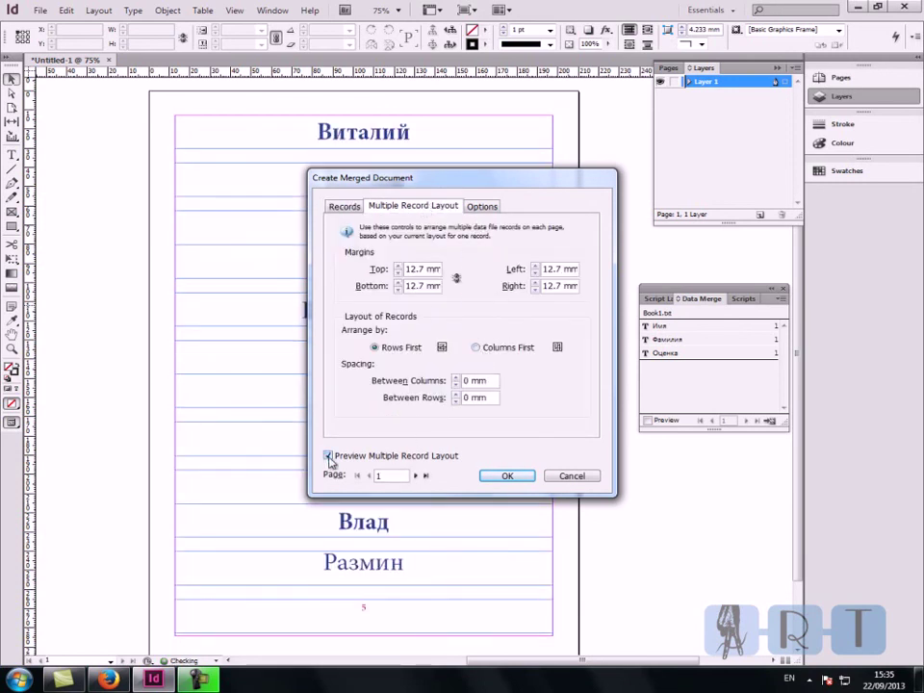
{"action": "left_click_drag", "start_coordinate": [421, 183], "coordinate": [779, 104]}
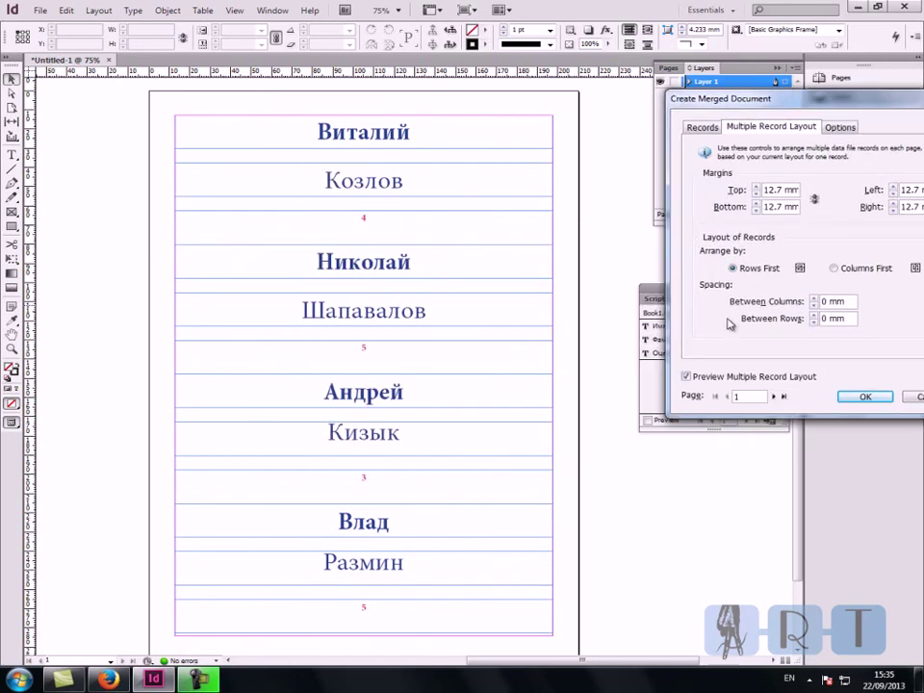
{"action": "left_click", "coordinate": [686, 378]}
Step: Review the merge's image placement, blank line and page limit options and cancel the merged document
{"action": "left_click_drag", "start_coordinate": [712, 99], "coordinate": [385, 126]}
{"action": "left_click", "coordinate": [513, 154]}
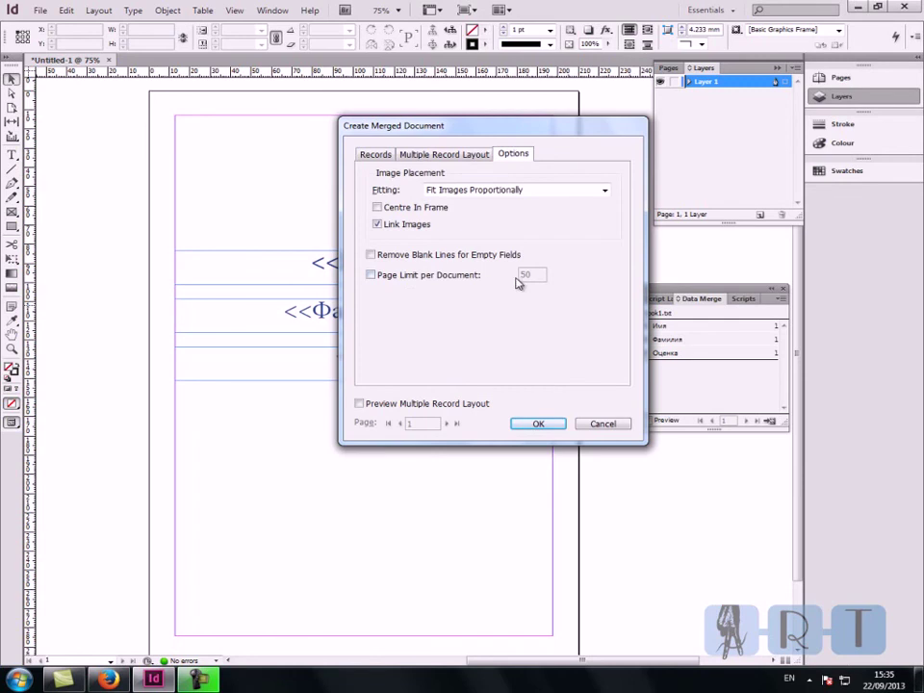
{"action": "left_click", "coordinate": [604, 423]}
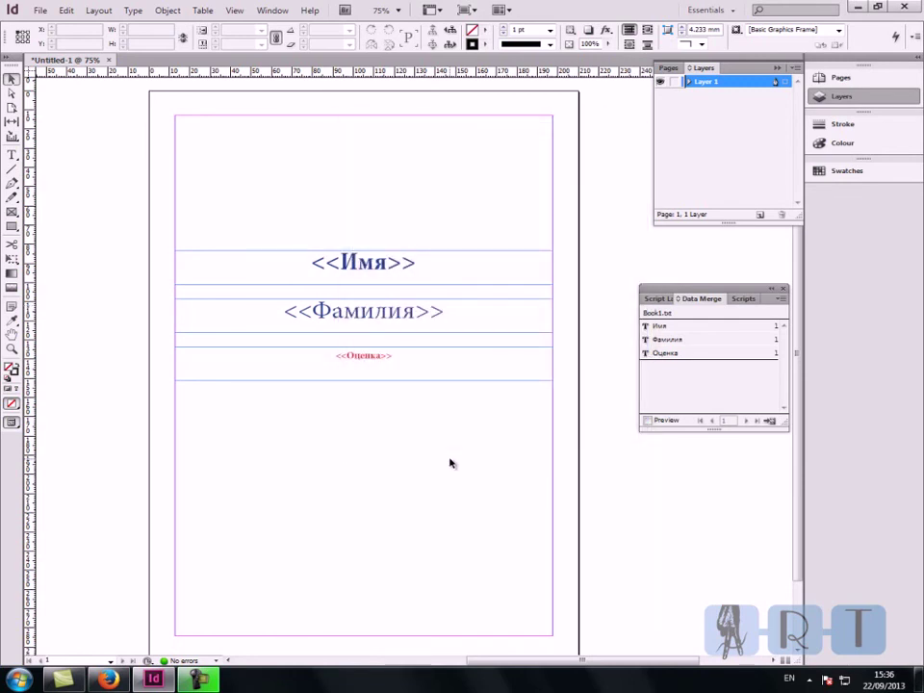